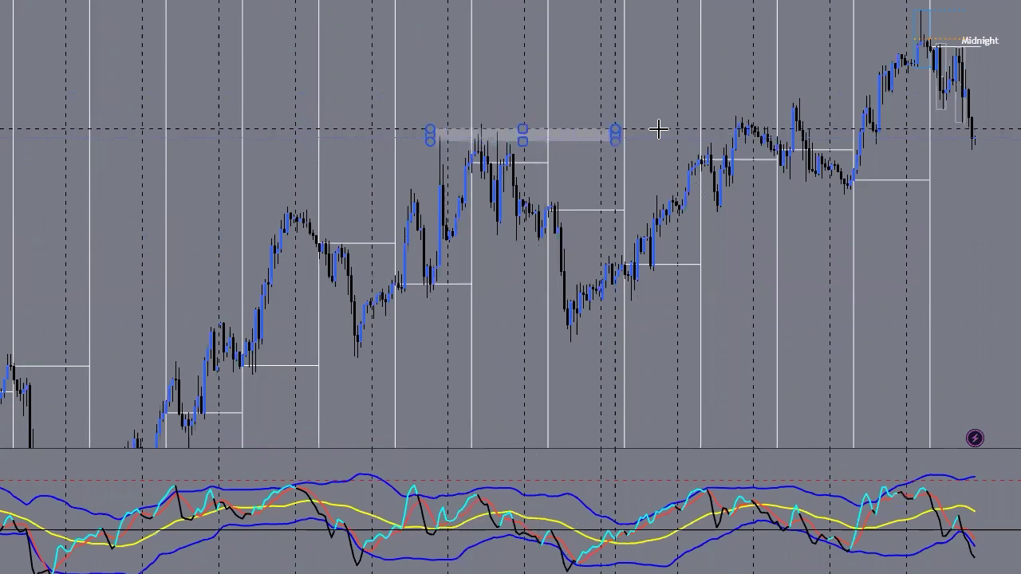
Step: Review the wider price history around the highlighted zone across higher chart timeframes
{"action": "left_click", "coordinate": [741, 151]}
{"action": "left_click_drag", "start_coordinate": [741, 150], "coordinate": [730, 149]}
{"action": "left_click_drag", "start_coordinate": [742, 280], "coordinate": [620, 280]}
{"action": "scroll", "coordinate": [629, 271], "scroll_direction": "down", "scroll_amount": 6}
{"action": "scroll", "coordinate": [600, 265], "scroll_direction": "down", "scroll_amount": 1}
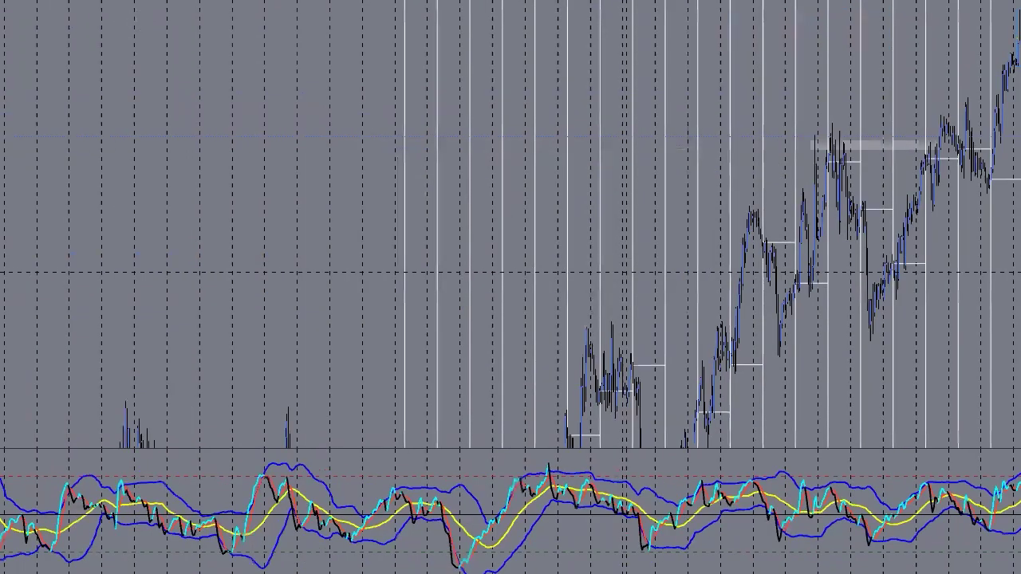
{"action": "scroll", "coordinate": [599, 267], "scroll_direction": "up", "scroll_amount": 2}
{"action": "scroll", "coordinate": [517, 162], "scroll_direction": "up", "scroll_amount": 3}
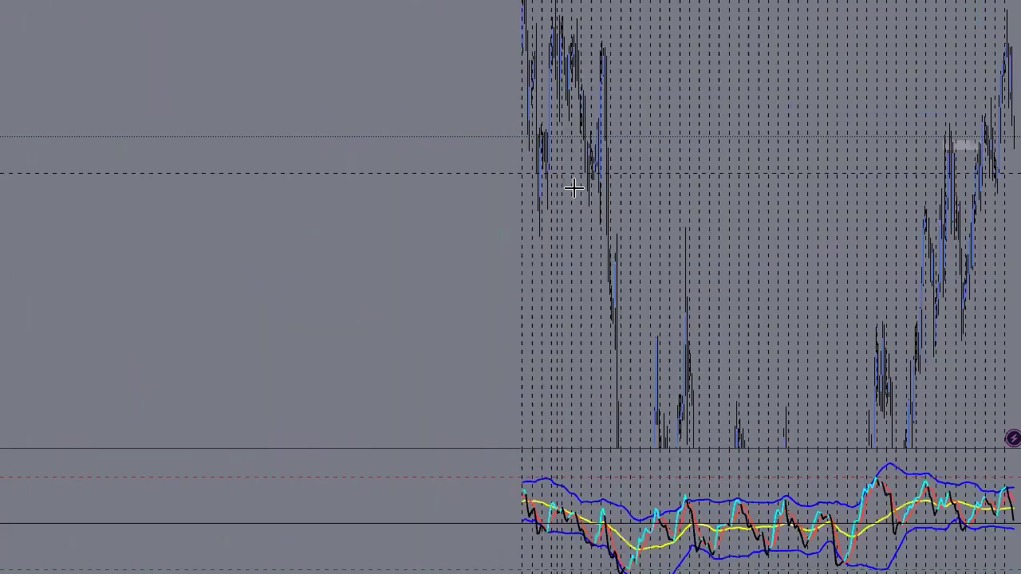
{"action": "scroll", "coordinate": [479, 112], "scroll_direction": "down", "scroll_amount": 10}
{"action": "scroll", "coordinate": [478, 128], "scroll_direction": "down", "scroll_amount": 4}
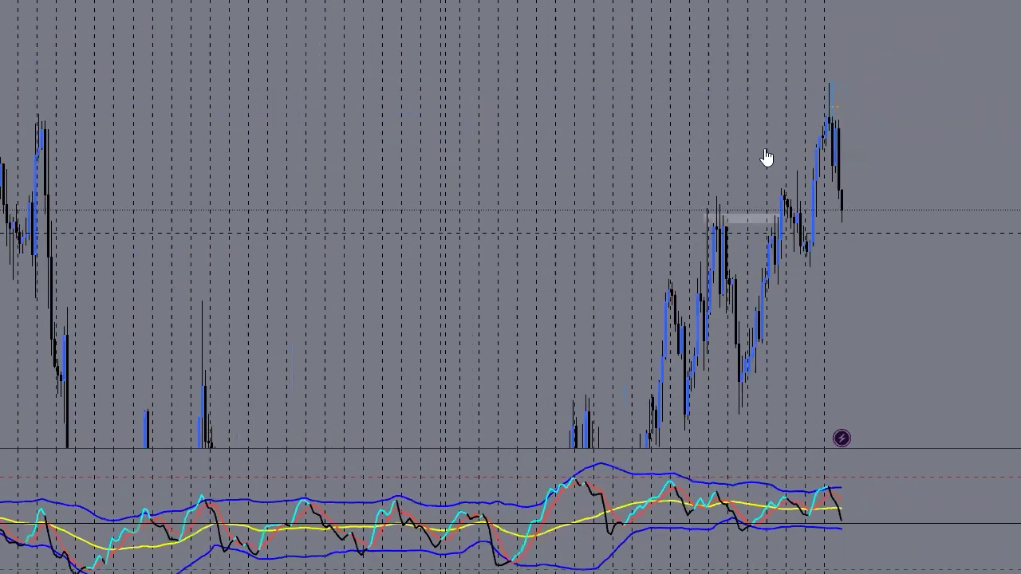
{"action": "left_click_drag", "start_coordinate": [568, 171], "coordinate": [771, 157]}
{"action": "scroll", "coordinate": [558, 177], "scroll_direction": "up", "scroll_amount": 2}
{"action": "left_click_drag", "start_coordinate": [551, 187], "coordinate": [574, 187]}
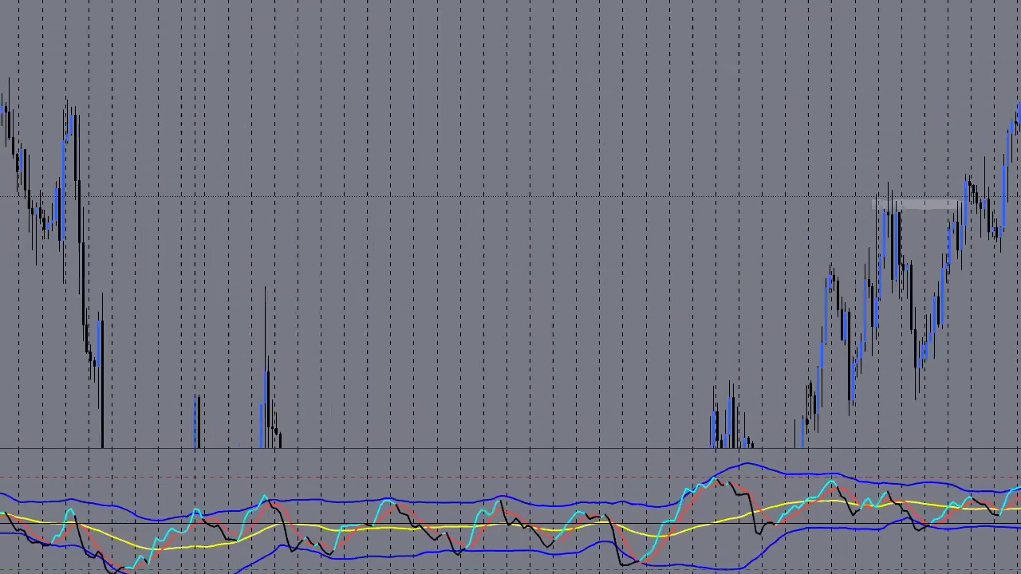
{"action": "left_click", "coordinate": [198, 2]}
{"action": "scroll", "coordinate": [470, 59], "scroll_direction": "up", "scroll_amount": 5}
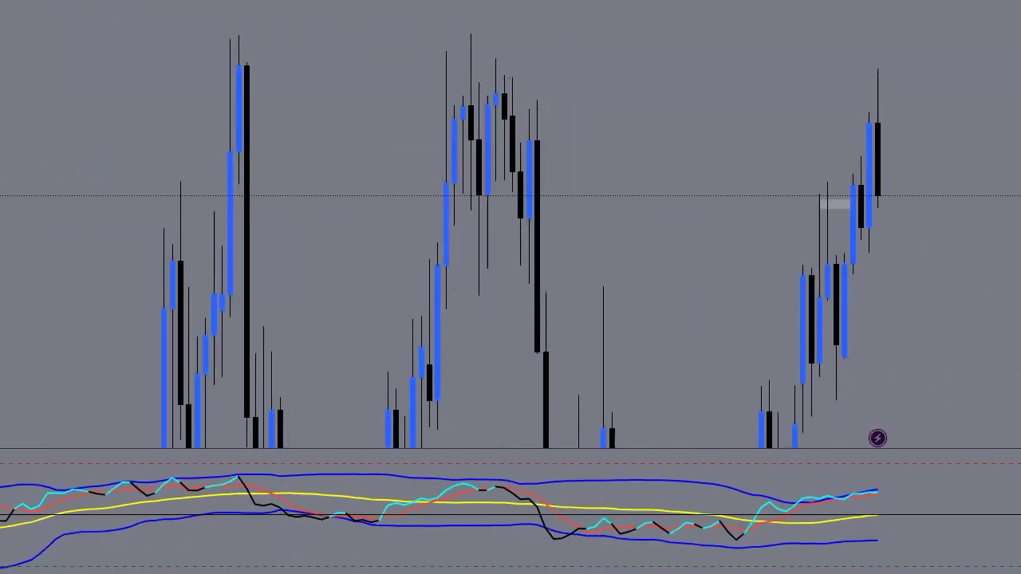
{"action": "scroll", "coordinate": [568, 94], "scroll_direction": "down", "scroll_amount": 3}
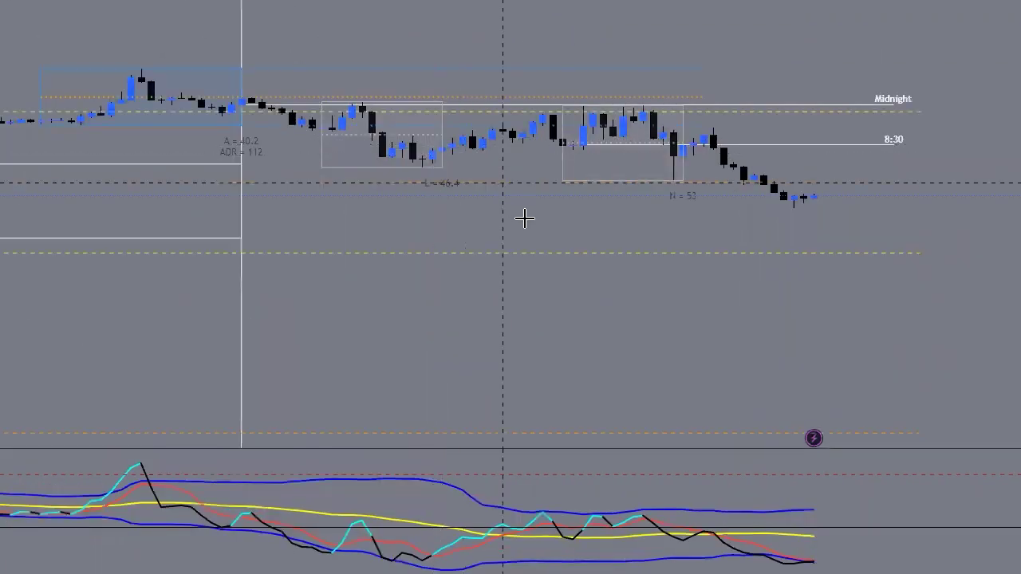
Step: Look back through the previous sessions' price action on the lower-timeframe chart
{"action": "scroll", "coordinate": [523, 228], "scroll_direction": "down", "scroll_amount": 9}
{"action": "left_click_drag", "start_coordinate": [292, 275], "coordinate": [649, 278]}
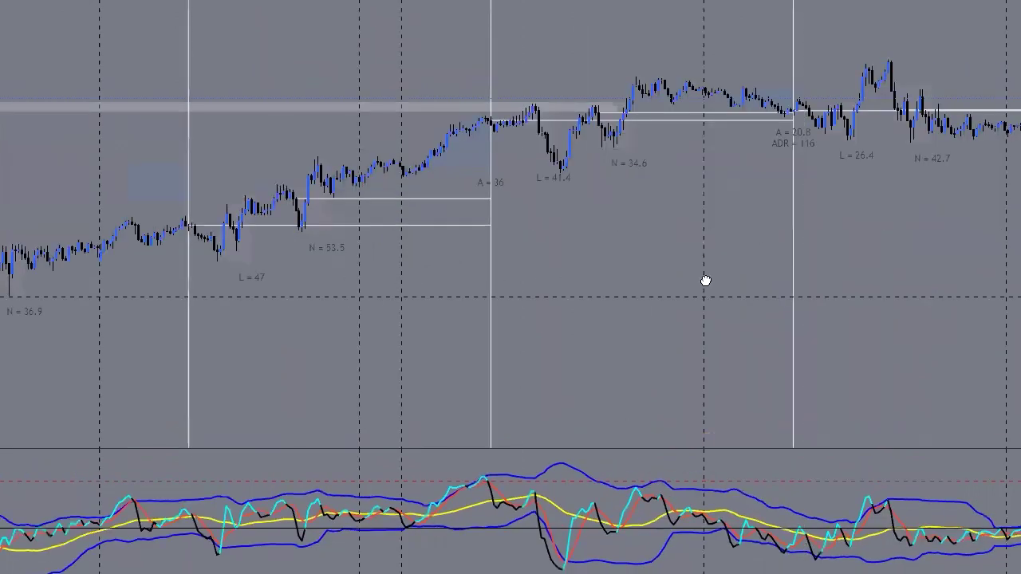
{"action": "left_click_drag", "start_coordinate": [353, 295], "coordinate": [709, 326]}
{"action": "left_click_drag", "start_coordinate": [413, 322], "coordinate": [797, 292]}
{"action": "left_click_drag", "start_coordinate": [770, 252], "coordinate": [866, 232]}
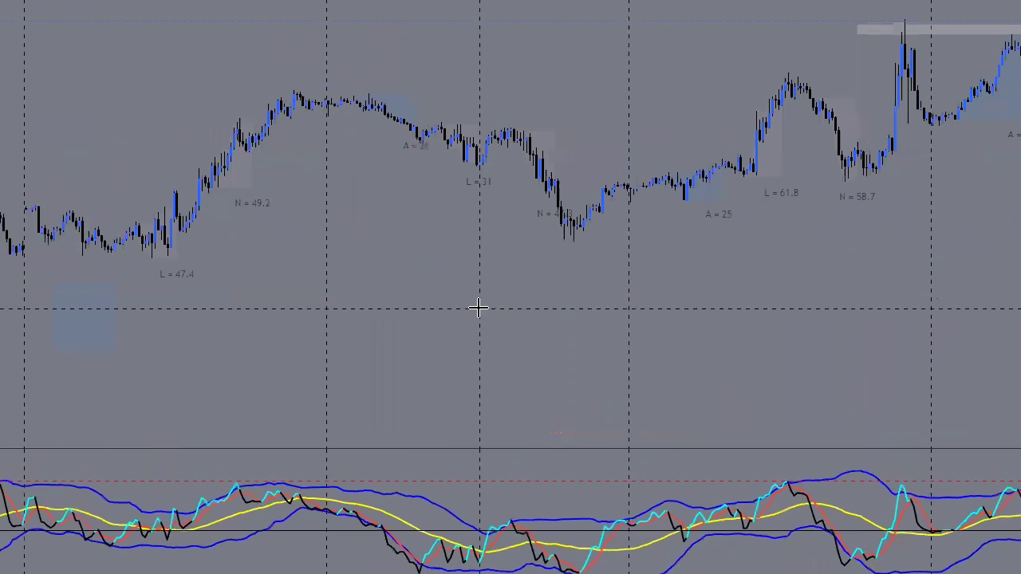
{"action": "left_click_drag", "start_coordinate": [516, 308], "coordinate": [443, 311]}
{"action": "left_click_drag", "start_coordinate": [852, 337], "coordinate": [266, 308]}
{"action": "left_click_drag", "start_coordinate": [997, 383], "coordinate": [537, 403]}
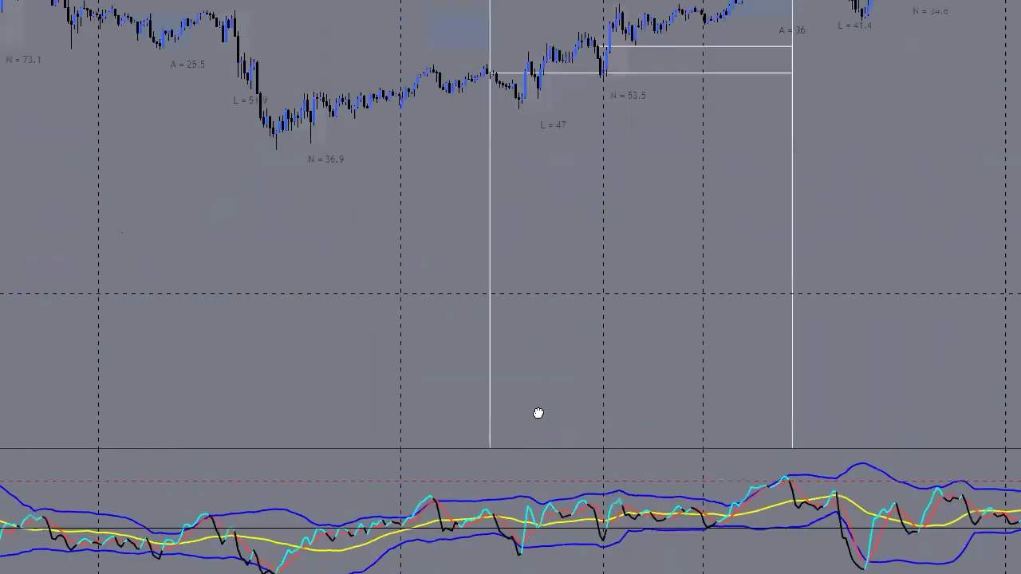
Step: Examine the pullback and the two swing highs reaching the highlighted zone before the upward break
{"action": "left_click_drag", "start_coordinate": [691, 307], "coordinate": [578, 302]}
{"action": "scroll", "coordinate": [578, 301], "scroll_direction": "down", "scroll_amount": 3}
{"action": "scroll", "coordinate": [626, 371], "scroll_direction": "up", "scroll_amount": 3}
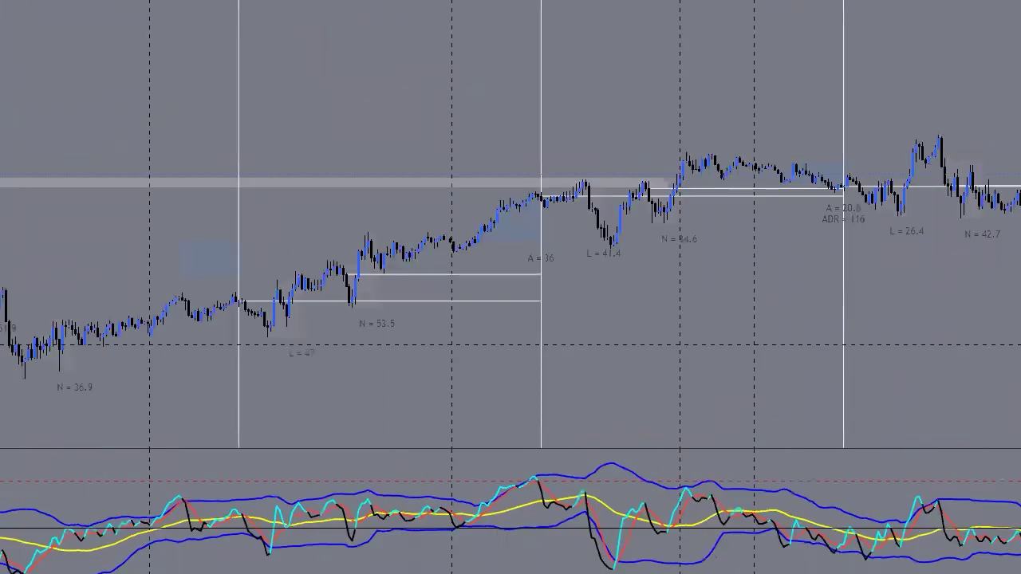
{"action": "scroll", "coordinate": [694, 306], "scroll_direction": "up", "scroll_amount": 2}
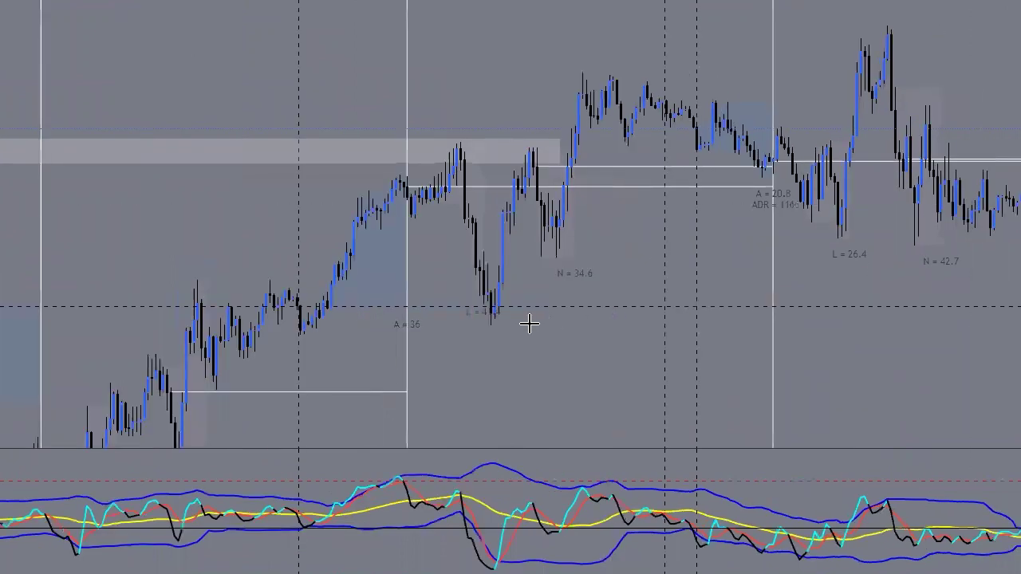
{"action": "left_click_drag", "start_coordinate": [708, 331], "coordinate": [810, 331]}
{"action": "scroll", "coordinate": [610, 314], "scroll_direction": "down", "scroll_amount": 3}
{"action": "scroll", "coordinate": [629, 328], "scroll_direction": "up", "scroll_amount": 3}
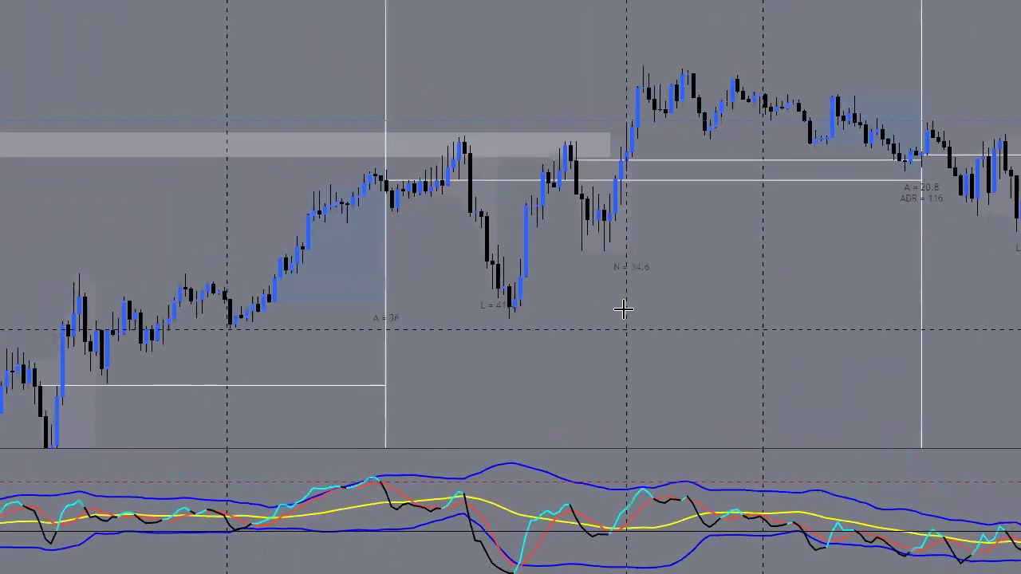
{"action": "left_click_drag", "start_coordinate": [621, 310], "coordinate": [643, 353]}
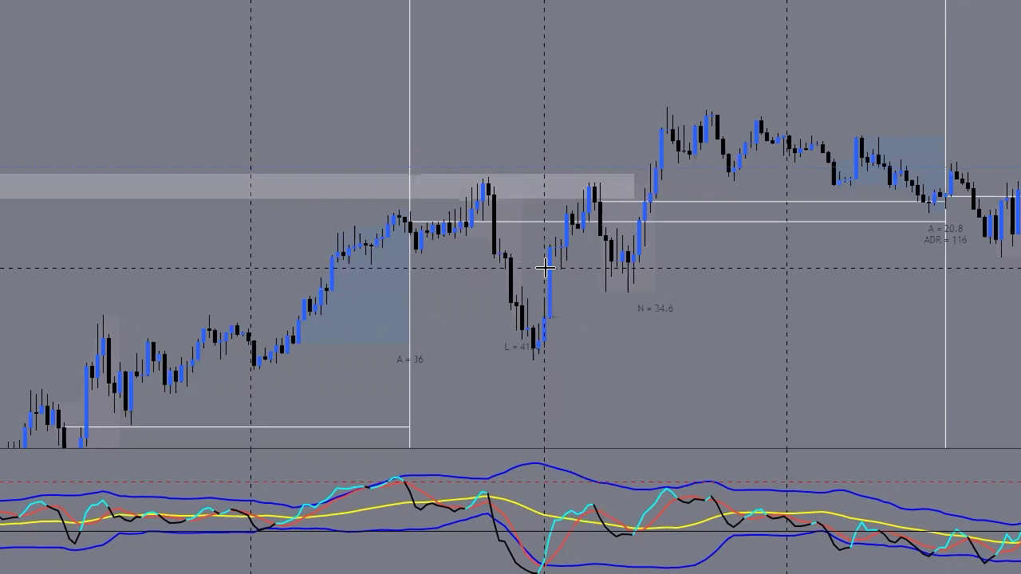
Step: Draw a short horizontal trend line across the rally beneath the second swing high and place a clone just below it
{"action": "left_click_drag", "start_coordinate": [543, 269], "coordinate": [669, 268]}
{"action": "double_click", "coordinate": [595, 269]}
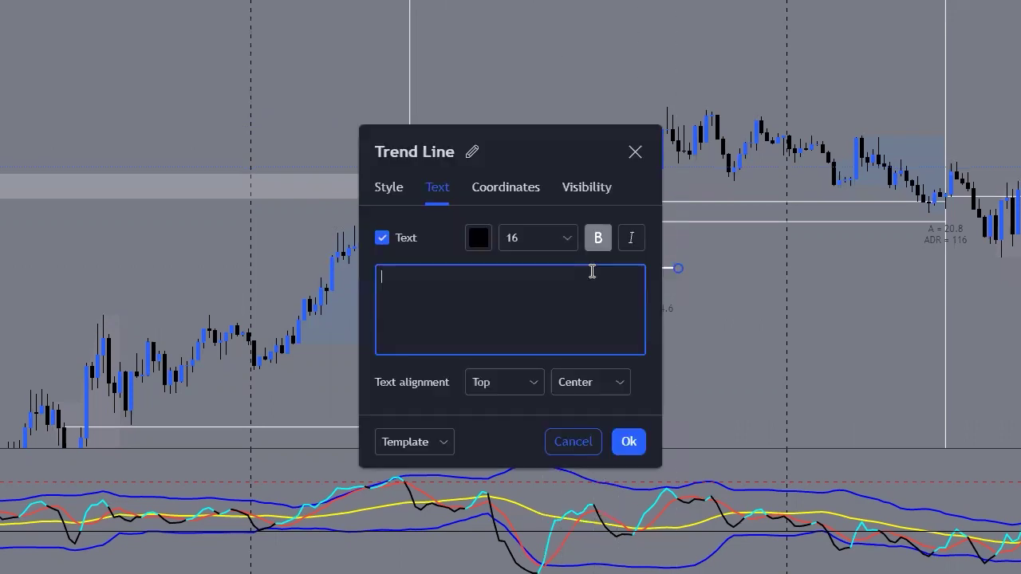
{"action": "key", "text": "Escape"}
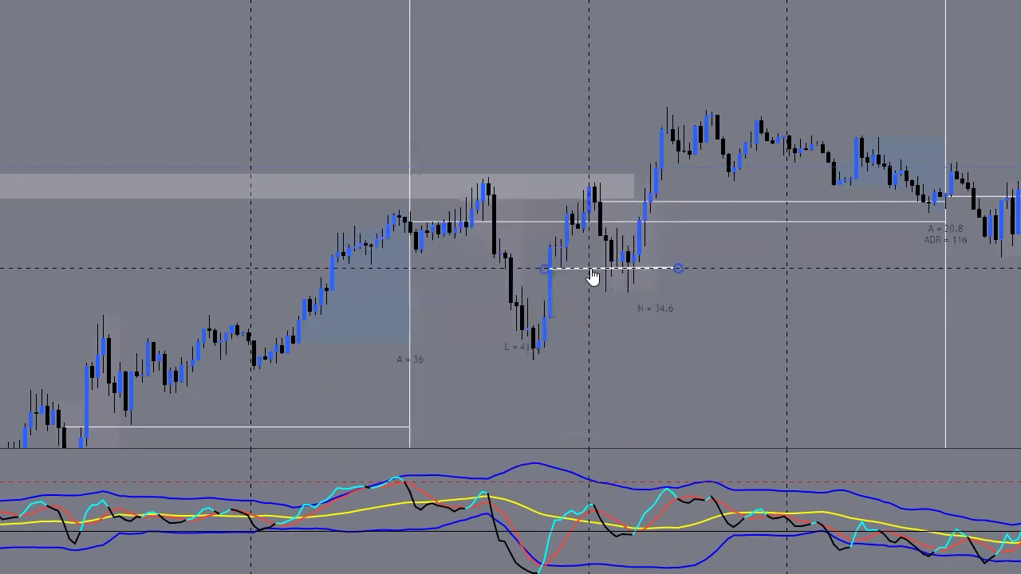
{"action": "right_click", "coordinate": [593, 271]}
{"action": "left_click", "coordinate": [652, 429]}
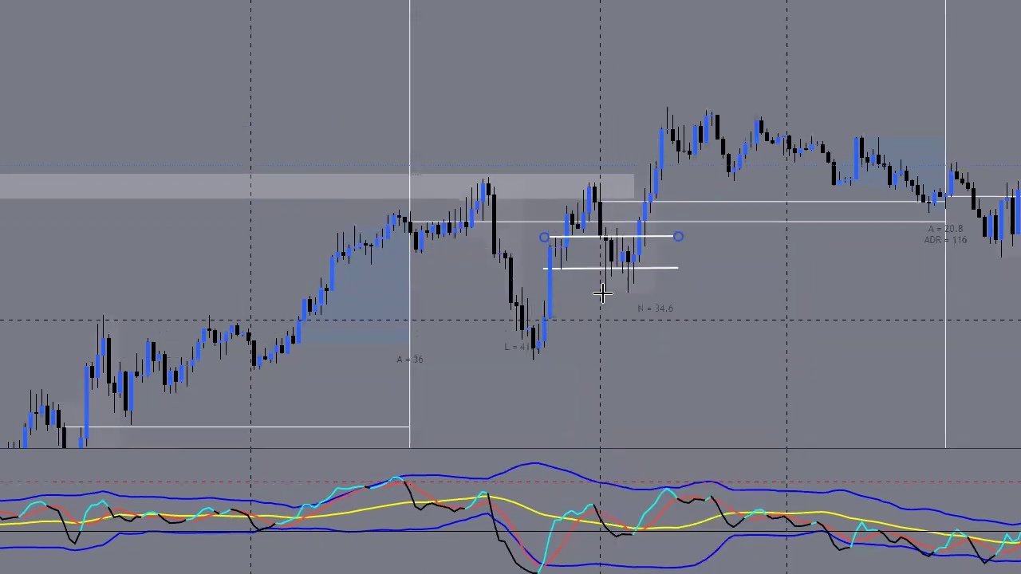
{"action": "mouse_move", "coordinate": [610, 251]}
{"action": "left_mouse_down"}
{"action": "mouse_move", "coordinate": [593, 317]}
{"action": "mouse_move", "coordinate": [604, 301]}
{"action": "left_mouse_up"}
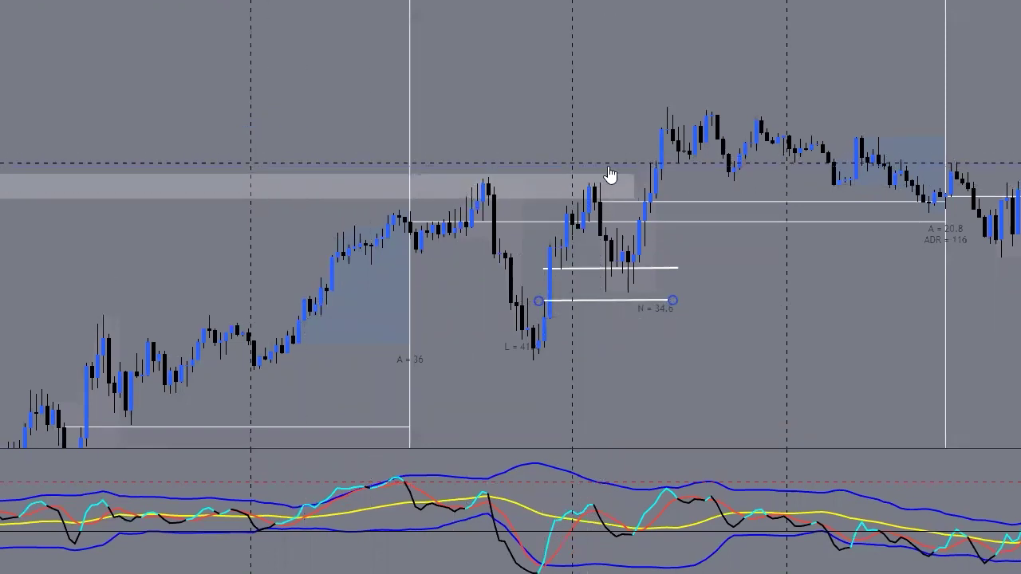
Step: Replace the grey zone rectangle with a horizontal ray at the swing high labelled "buyside liquidity"
{"action": "right_click", "coordinate": [636, 173]}
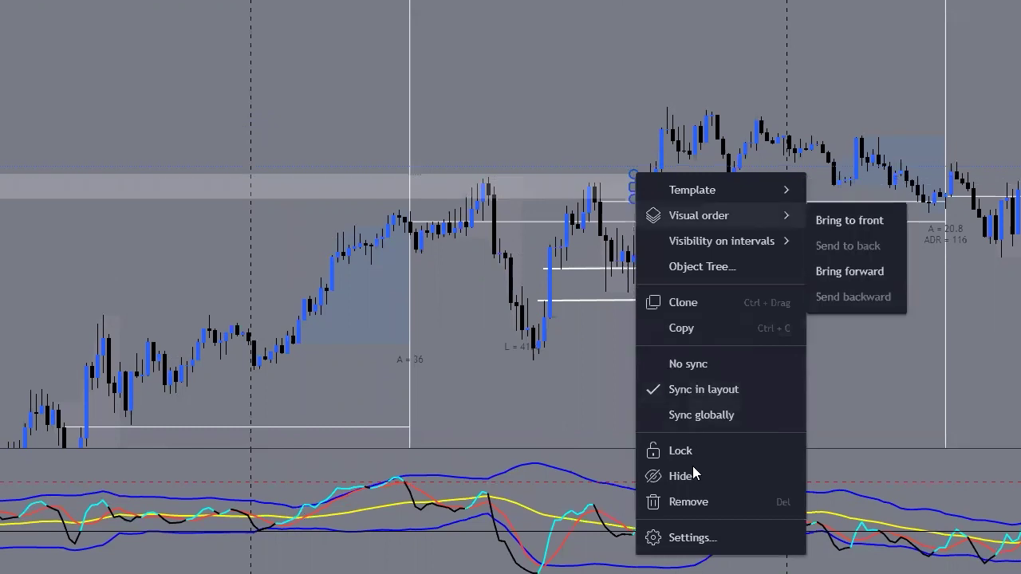
{"action": "left_click", "coordinate": [690, 501]}
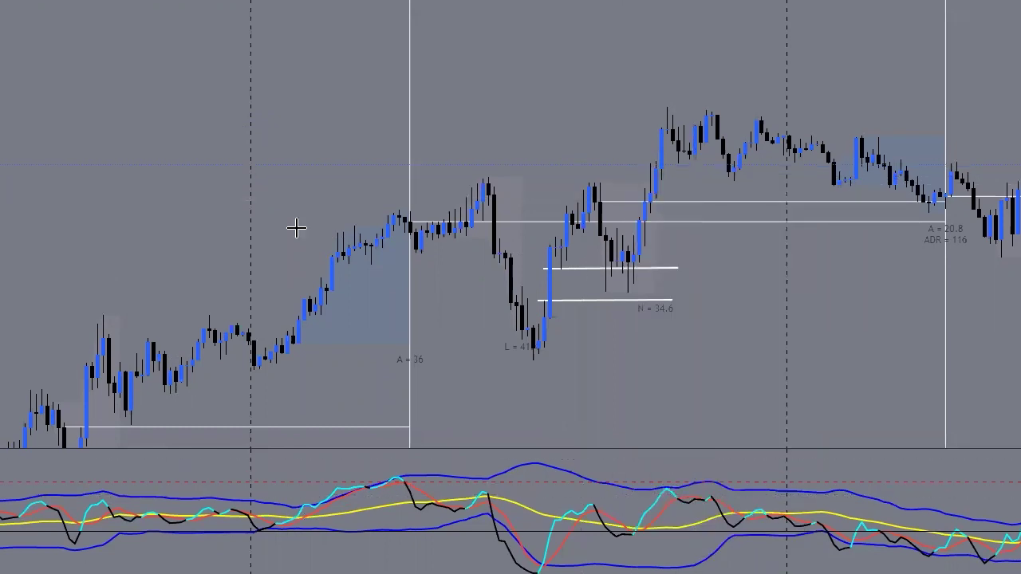
{"action": "left_click", "coordinate": [428, 177]}
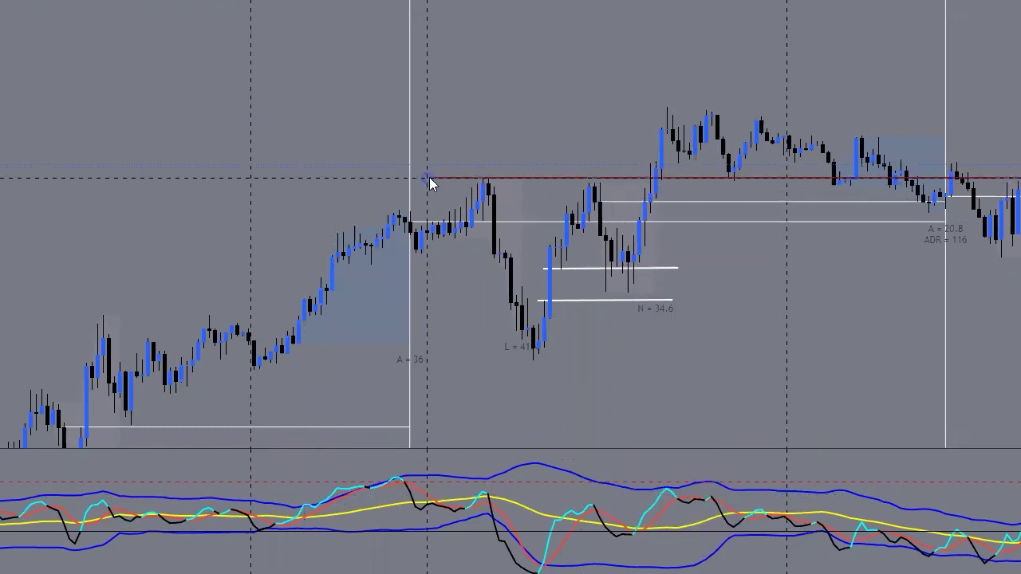
{"action": "double_click", "coordinate": [428, 178]}
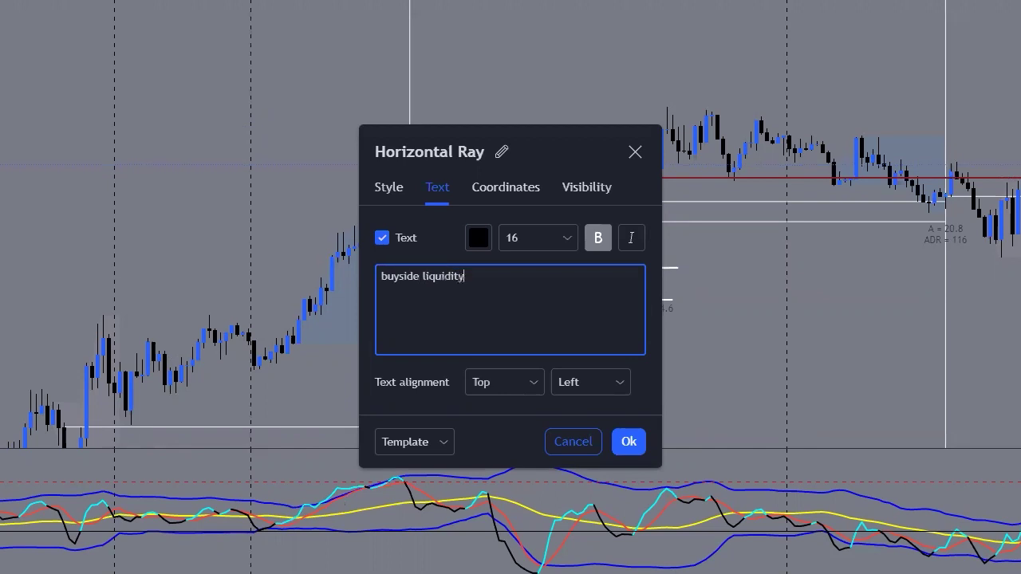
{"action": "left_click", "coordinate": [628, 444]}
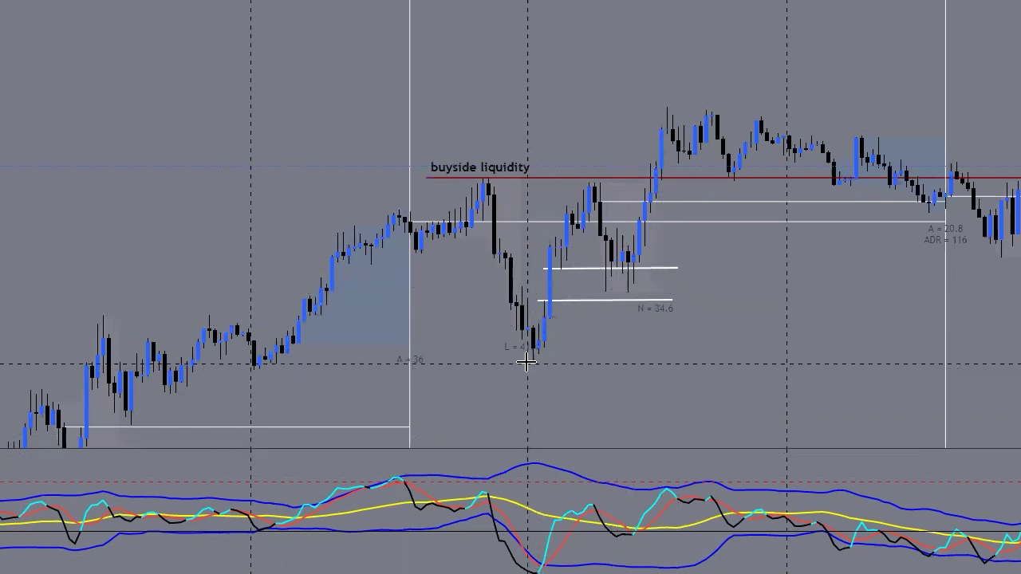
Step: Draw a Fibonacci retracement from the London session low up to the second swing high below the buyside liquidity line
{"action": "mouse_move", "coordinate": [527, 360]}
{"action": "left_mouse_down"}
{"action": "mouse_move", "coordinate": [699, 200]}
{"action": "mouse_move", "coordinate": [744, 183]}
{"action": "left_mouse_up"}
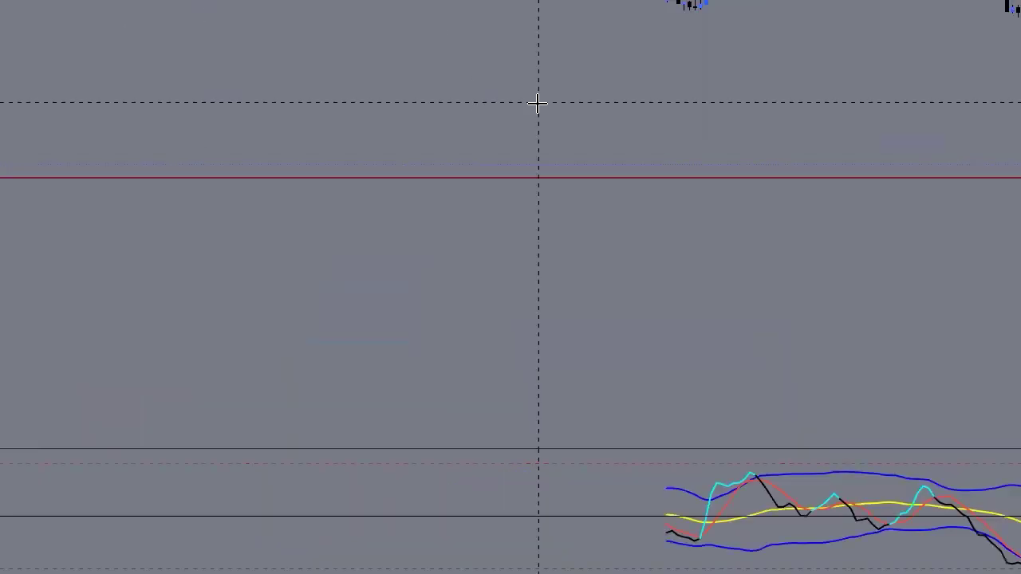
Step: Locate the Fibonacci retracement and the two marked lines on the lower-timeframe chart
{"action": "scroll", "coordinate": [618, 180], "scroll_direction": "up", "scroll_amount": 4}
{"action": "left_click_drag", "start_coordinate": [728, 240], "coordinate": [289, 211]}
{"action": "left_click_drag", "start_coordinate": [433, 227], "coordinate": [864, 213]}
{"action": "scroll", "coordinate": [864, 214], "scroll_direction": "down", "scroll_amount": 5}
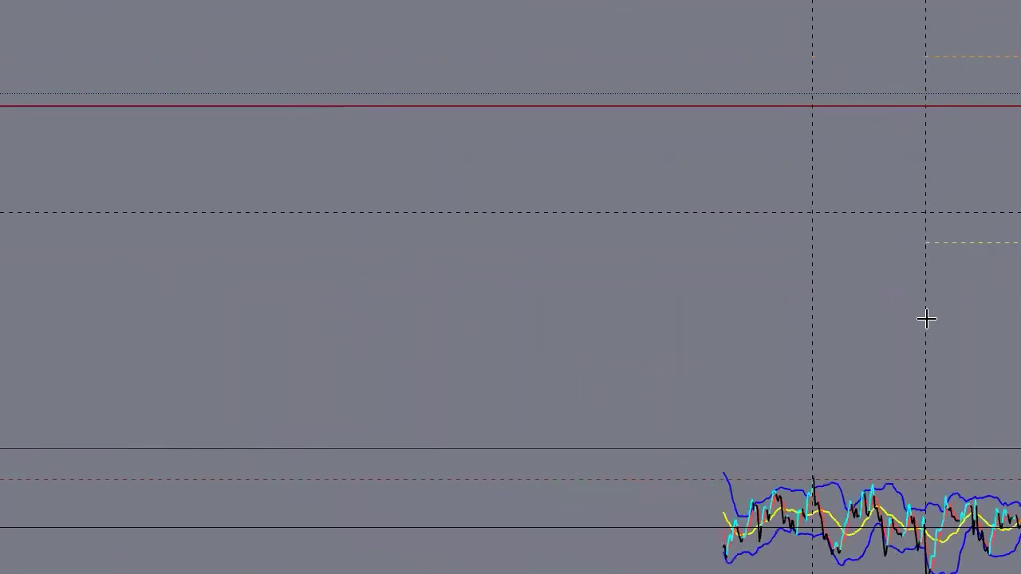
{"action": "scroll", "coordinate": [317, 289], "scroll_direction": "up", "scroll_amount": 6}
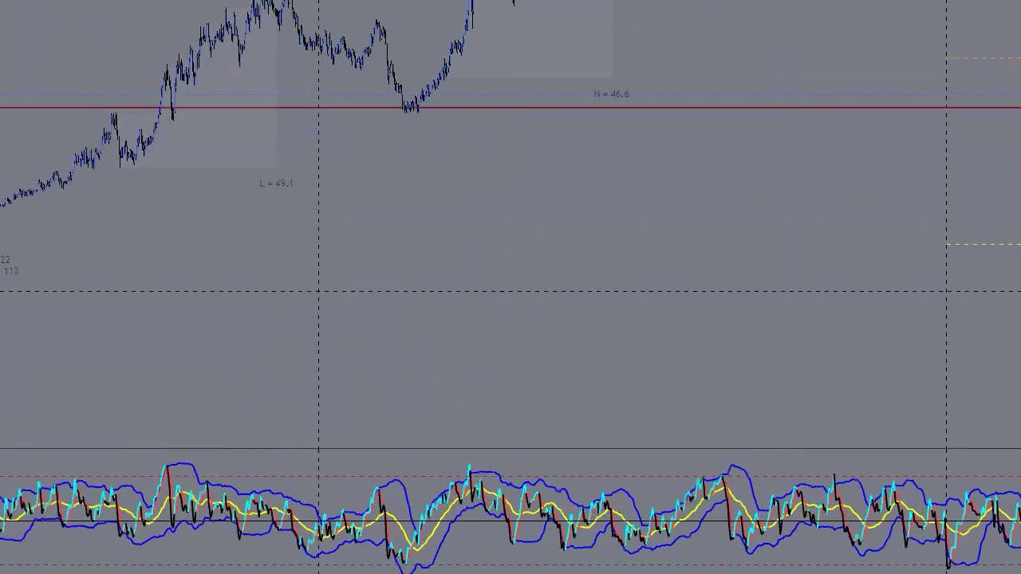
{"action": "scroll", "coordinate": [411, 292], "scroll_direction": "up", "scroll_amount": 8}
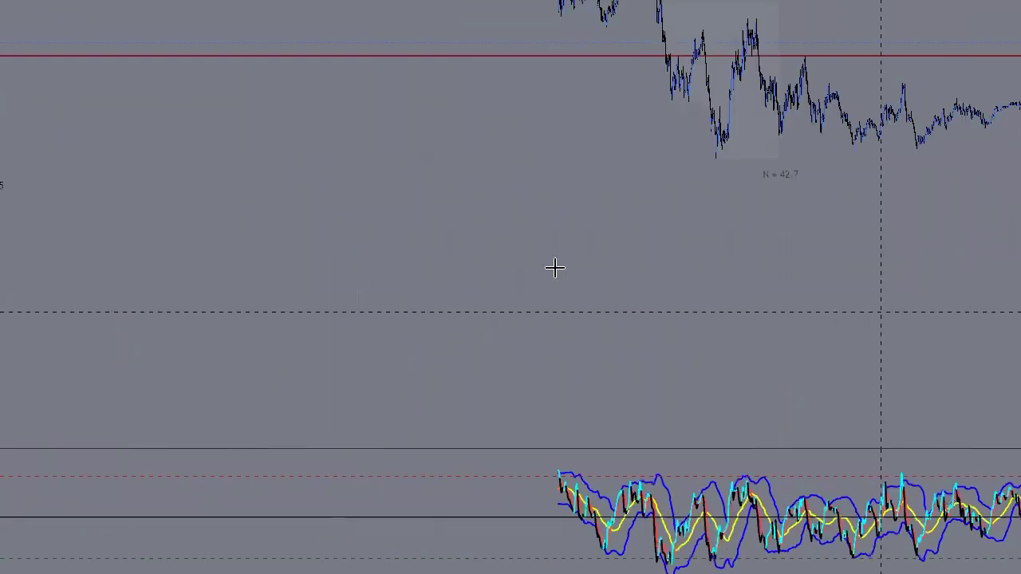
{"action": "left_click_drag", "start_coordinate": [306, 299], "coordinate": [631, 338]}
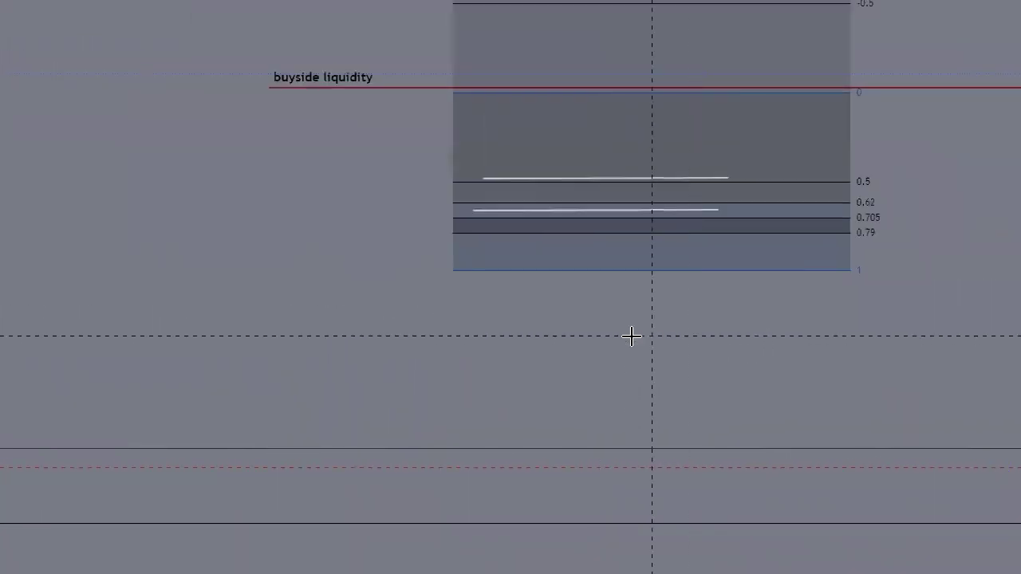
{"action": "scroll", "coordinate": [633, 335], "scroll_direction": "up", "scroll_amount": 2}
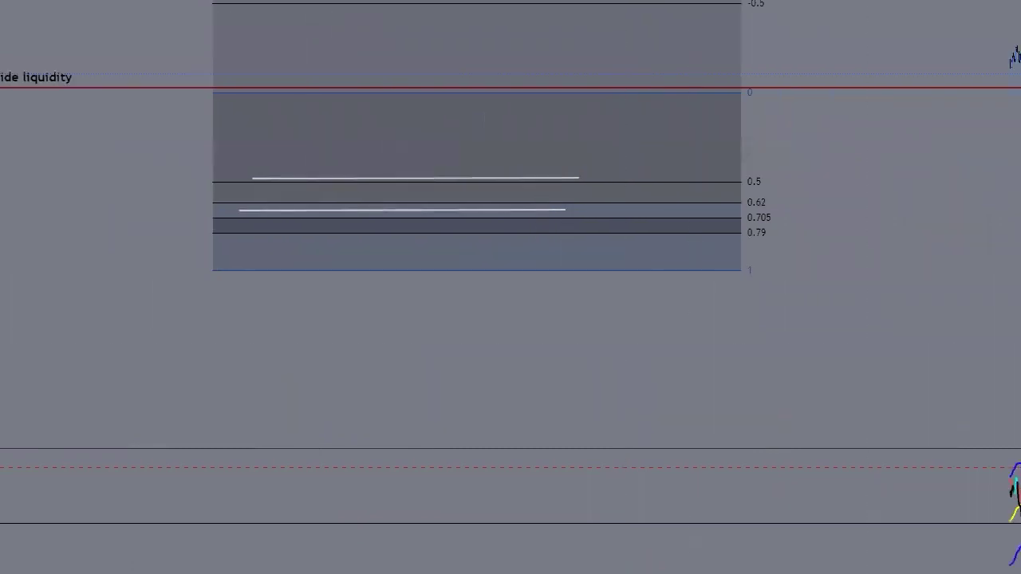
Step: Examine how price reacts at the 0.5 and 0.62 retracement levels and the two white lines
{"action": "left_click_drag", "start_coordinate": [860, 307], "coordinate": [913, 330]}
{"action": "left_click_drag", "start_coordinate": [914, 388], "coordinate": [918, 281]}
{"action": "left_click_drag", "start_coordinate": [1019, 207], "coordinate": [1020, 120]}
{"action": "left_click_drag", "start_coordinate": [864, 167], "coordinate": [1020, 323]}
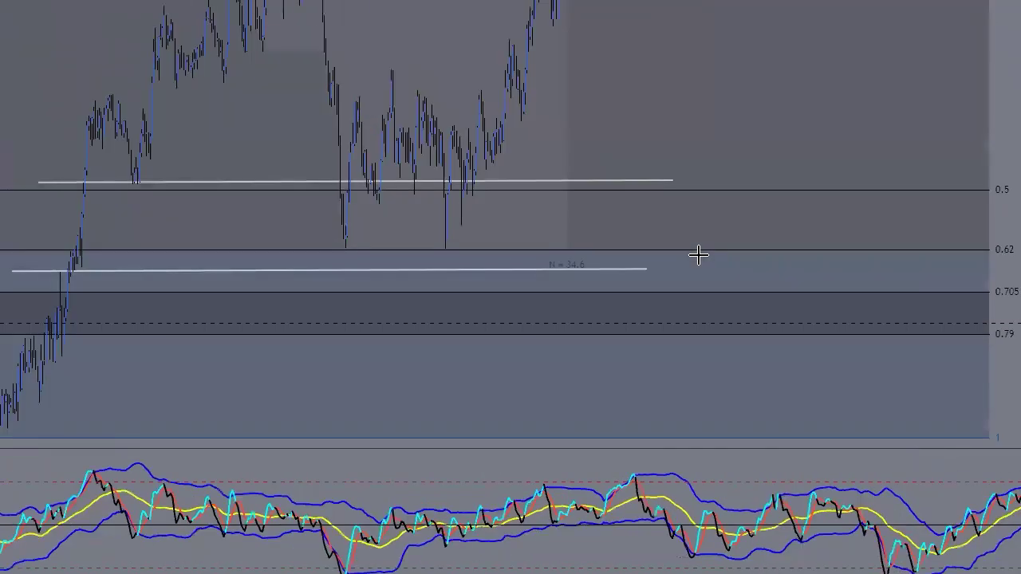
{"action": "scroll", "coordinate": [677, 252], "scroll_direction": "up", "scroll_amount": 3}
{"action": "left_click_drag", "start_coordinate": [452, 149], "coordinate": [676, 154]}
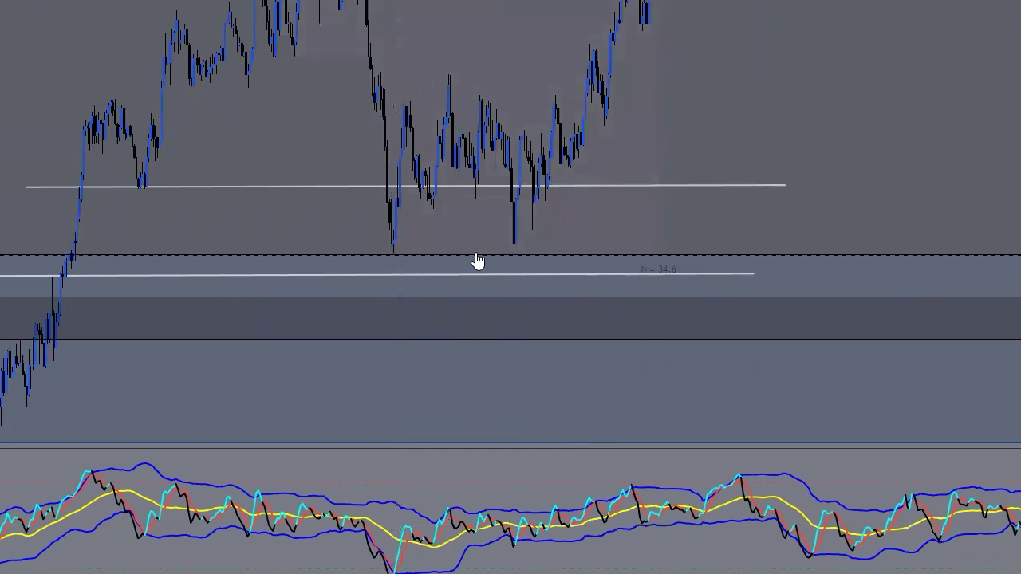
{"action": "scroll", "coordinate": [486, 261], "scroll_direction": "down", "scroll_amount": 3}
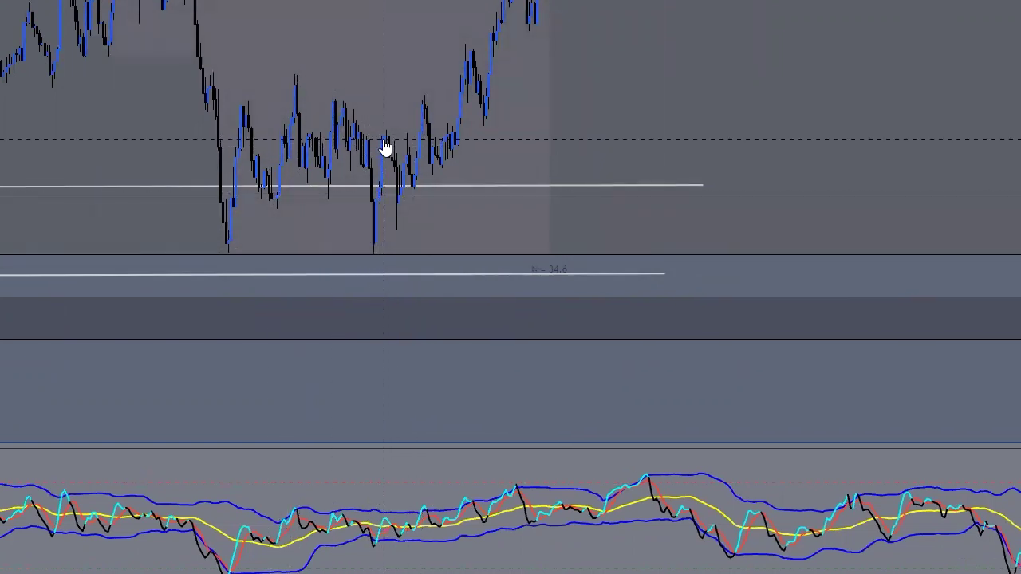
{"action": "left_click", "coordinate": [406, 187]}
Step: Place a long position after the second low, with a stop of about 13.1 just below 0.62 and a risk/reward ratio of about 1.99
{"action": "left_click_drag", "start_coordinate": [1020, 240], "coordinate": [1019, 271]}
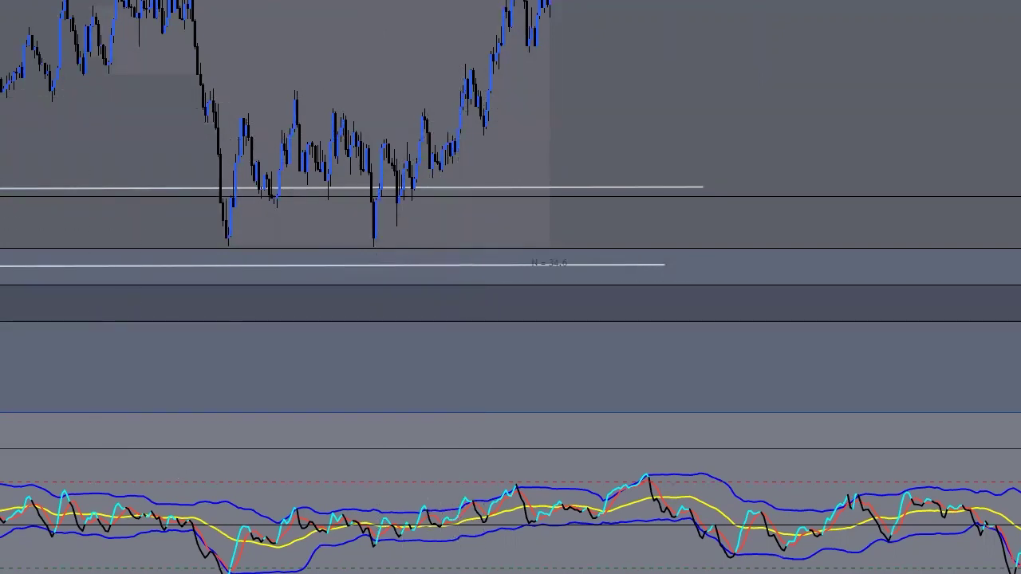
{"action": "left_click", "coordinate": [459, 133]}
{"action": "mouse_move", "coordinate": [459, 248]}
{"action": "left_mouse_down"}
{"action": "mouse_move", "coordinate": [458, 218]}
{"action": "mouse_move", "coordinate": [458, 252]}
{"action": "left_mouse_up"}
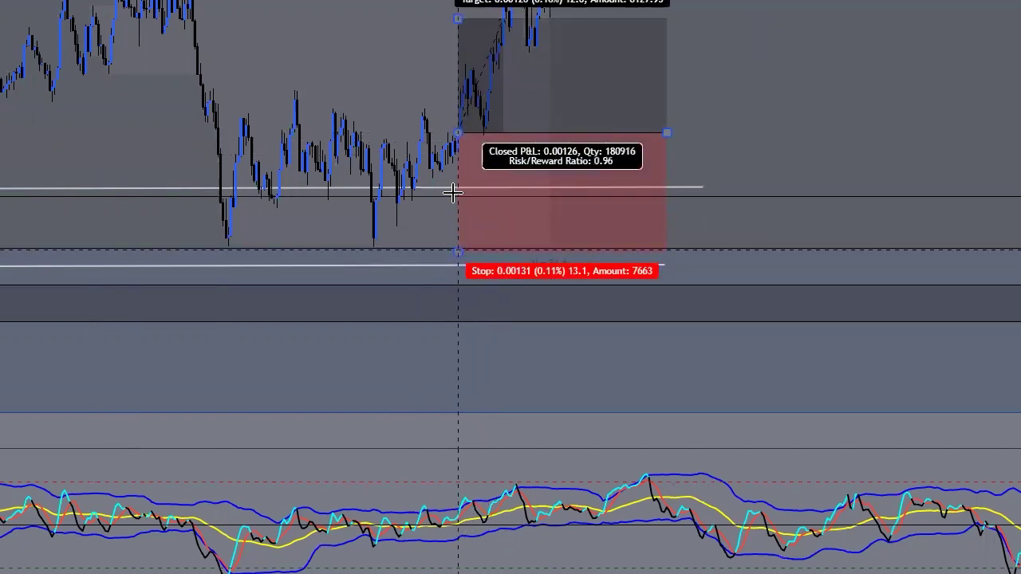
{"action": "left_click_drag", "start_coordinate": [709, 77], "coordinate": [727, 216]}
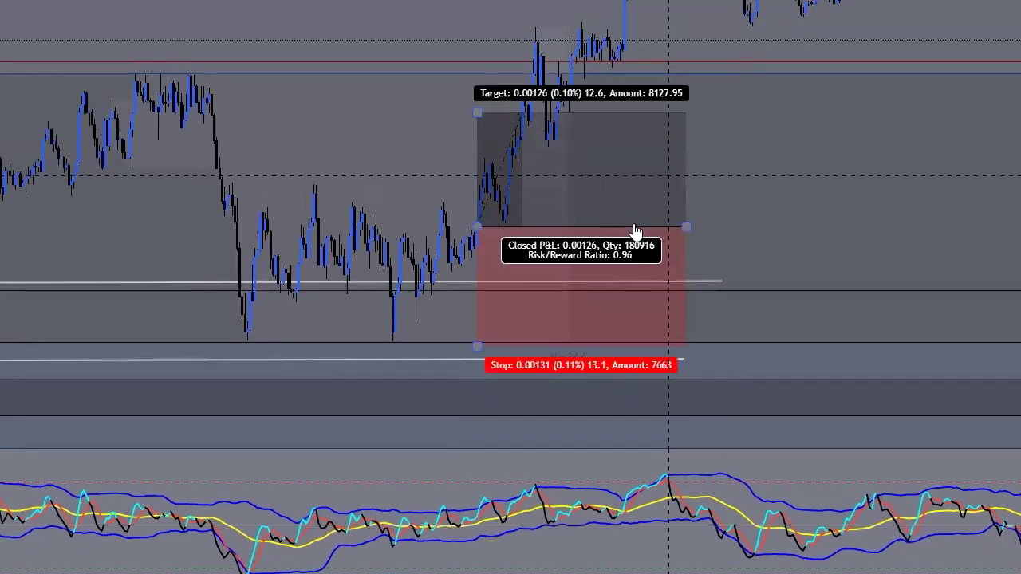
{"action": "left_click", "coordinate": [455, 445]}
{"action": "left_click_drag", "start_coordinate": [480, 115], "coordinate": [488, 0]}
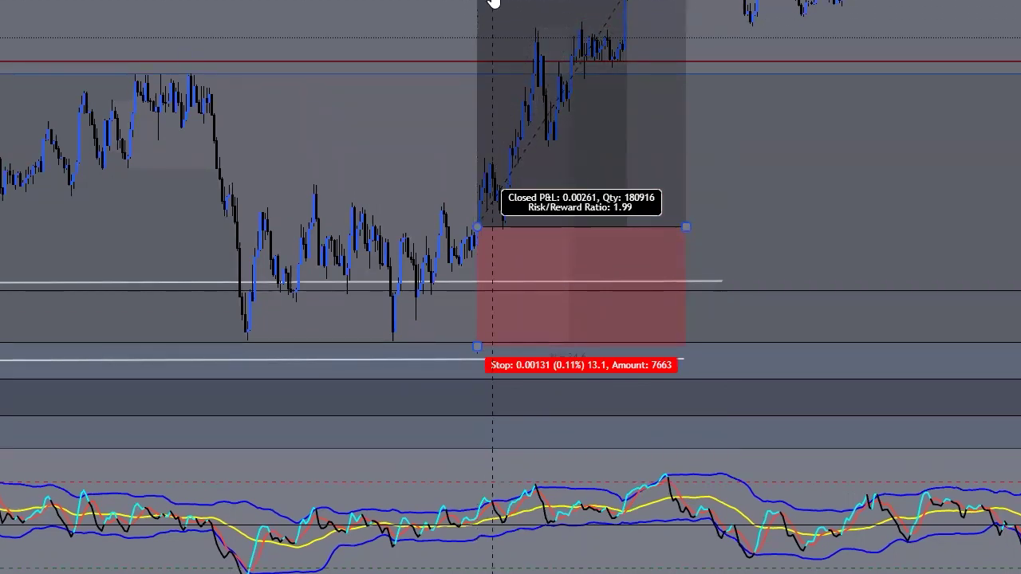
Step: Raise the long position's entry for a stop of about 14.5 and extend its target to a risk/reward ratio of about 1.99
{"action": "left_click_drag", "start_coordinate": [476, 230], "coordinate": [481, 214]}
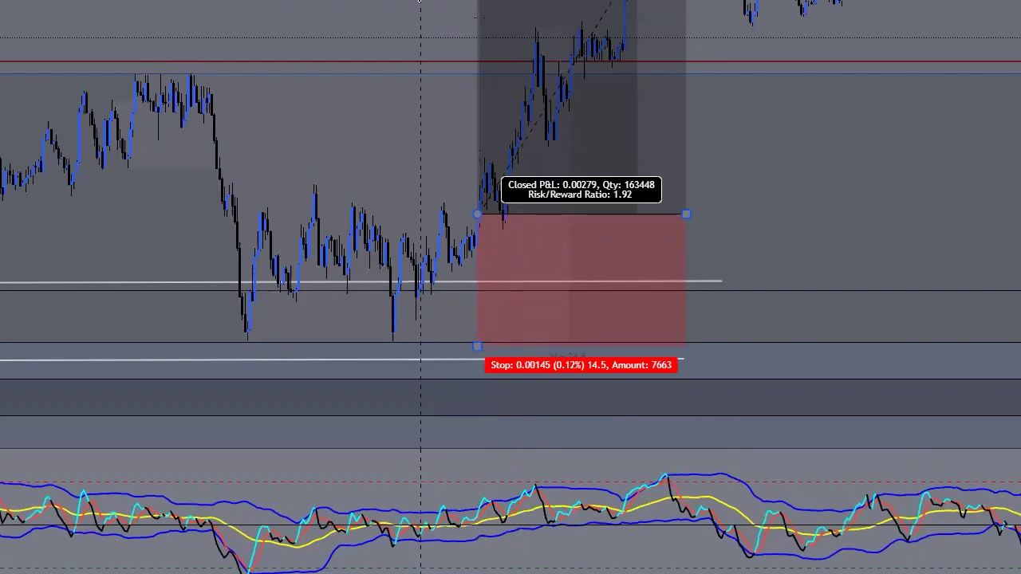
{"action": "left_click_drag", "start_coordinate": [421, 17], "coordinate": [422, 70]}
{"action": "left_click_drag", "start_coordinate": [480, 13], "coordinate": [483, 7]}
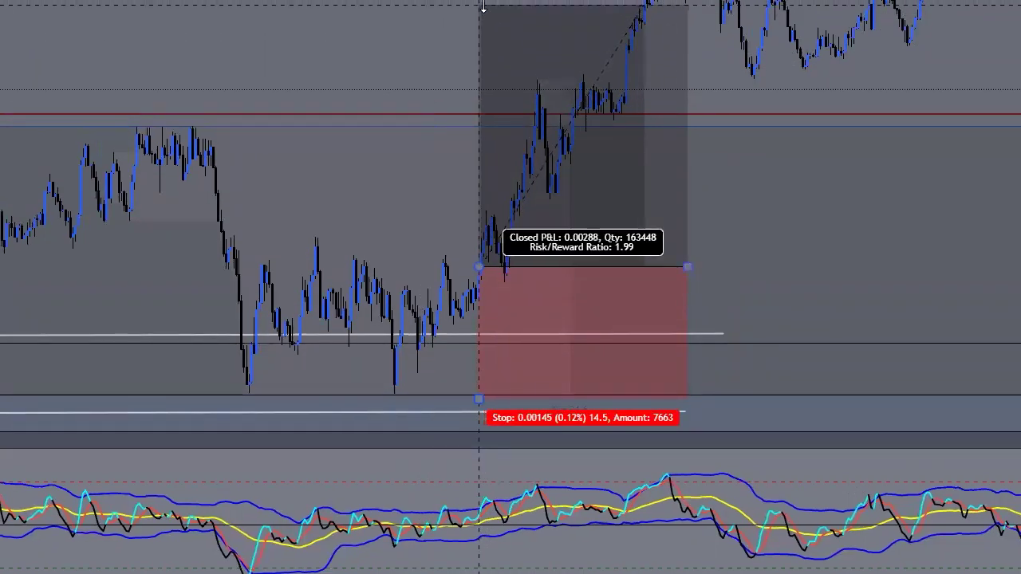
{"action": "left_click", "coordinate": [425, 24]}
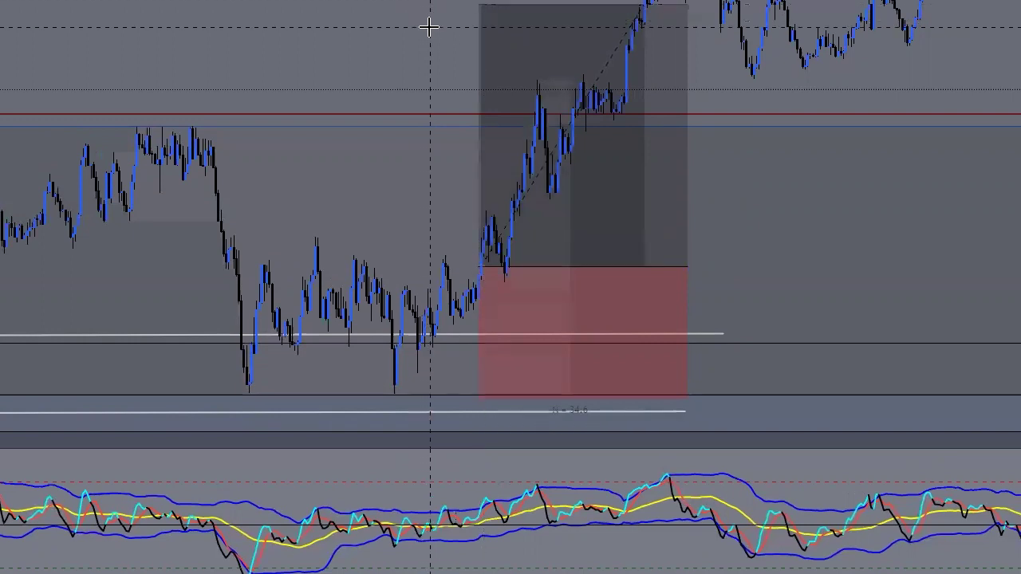
{"action": "left_click", "coordinate": [477, 6]}
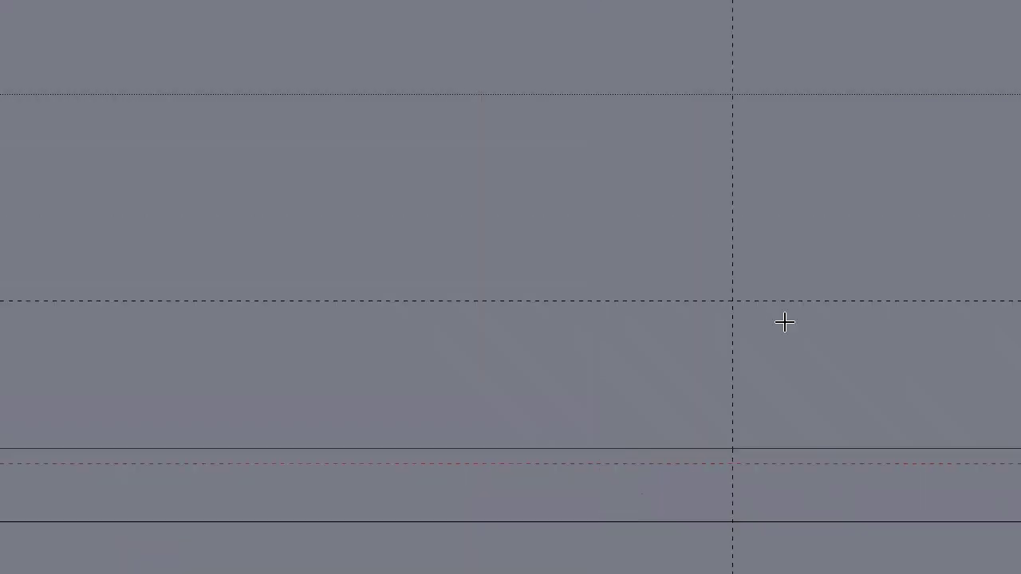
Step: Examine the marked buyside liquidity setup together with the price action of the surrounding days on the higher-timeframe chart
{"action": "left_click_drag", "start_coordinate": [805, 333], "coordinate": [212, 250]}
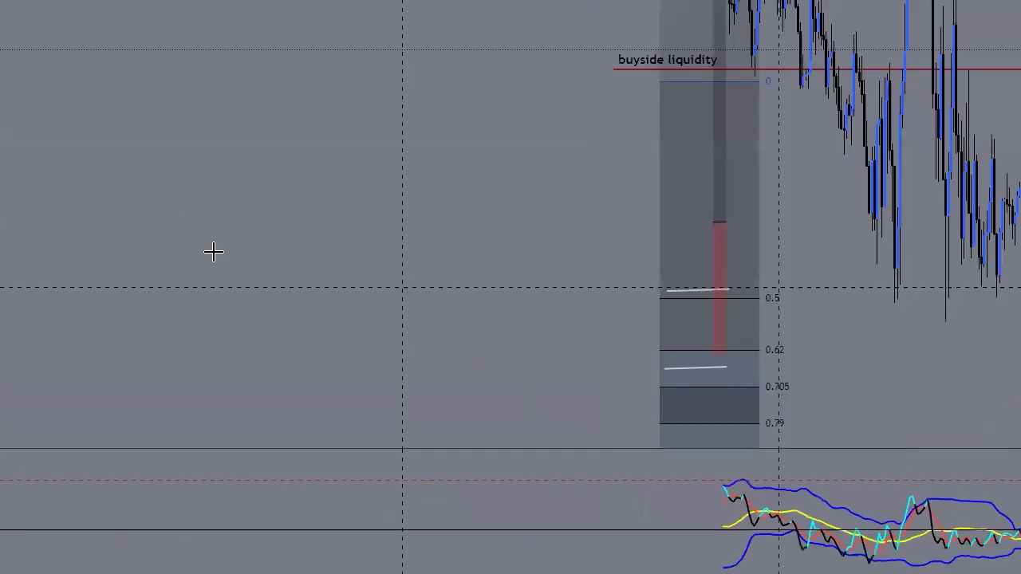
{"action": "key", "text": "plus"}
{"action": "left_click_drag", "start_coordinate": [1016, 218], "coordinate": [1017, 323]}
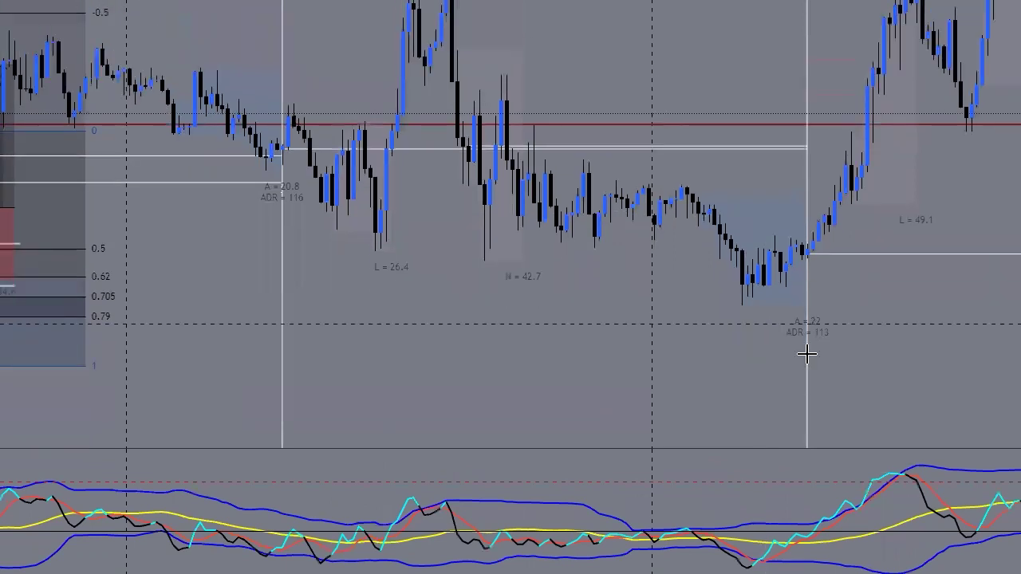
{"action": "left_click_drag", "start_coordinate": [210, 278], "coordinate": [829, 280]}
{"action": "scroll", "coordinate": [655, 287], "scroll_direction": "up", "scroll_amount": 2}
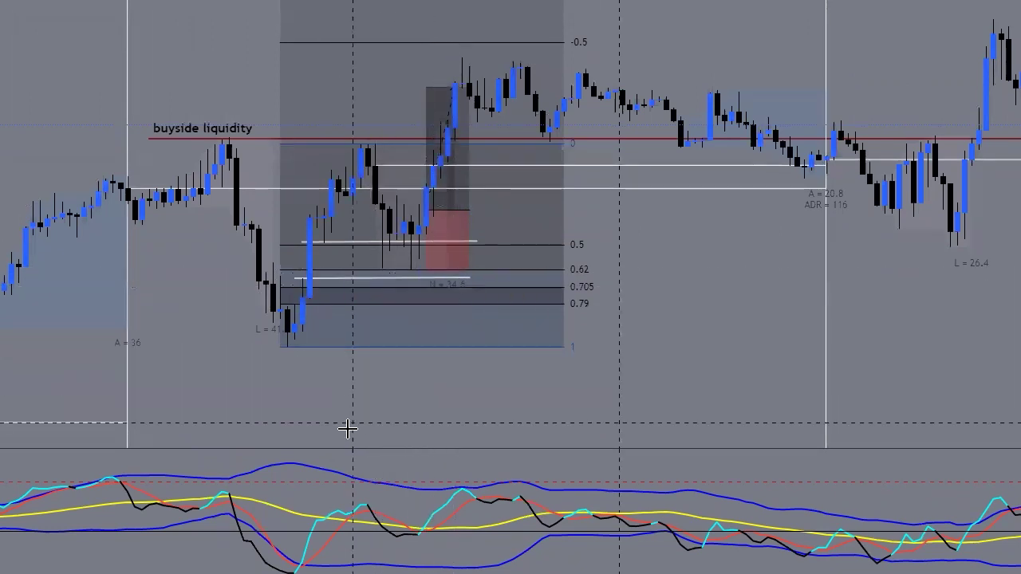
{"action": "scroll", "coordinate": [509, 358], "scroll_direction": "up", "scroll_amount": 3}
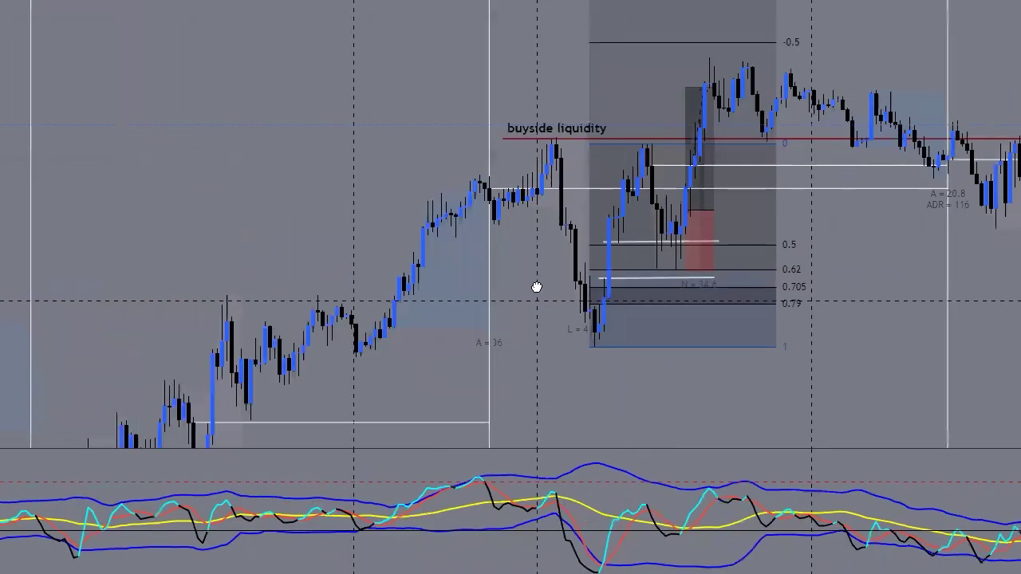
{"action": "left_click_drag", "start_coordinate": [537, 324], "coordinate": [554, 202]}
{"action": "scroll", "coordinate": [544, 278], "scroll_direction": "up", "scroll_amount": 3}
{"action": "left_click_drag", "start_coordinate": [453, 307], "coordinate": [854, 184]}
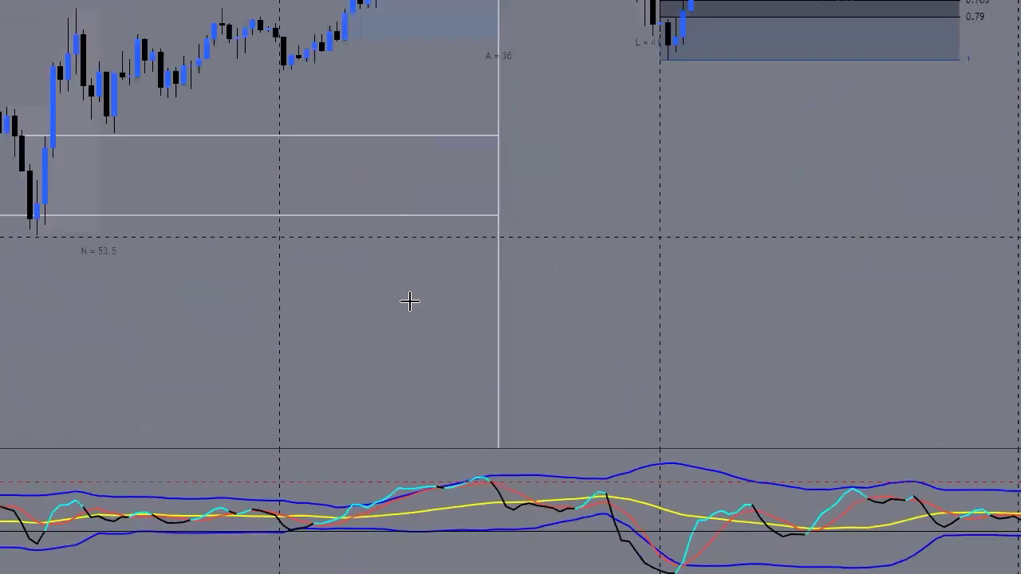
{"action": "left_click_drag", "start_coordinate": [328, 291], "coordinate": [623, 322]}
{"action": "left_click_drag", "start_coordinate": [499, 314], "coordinate": [455, 339]}
{"action": "left_click_drag", "start_coordinate": [1016, 159], "coordinate": [1016, 247]}
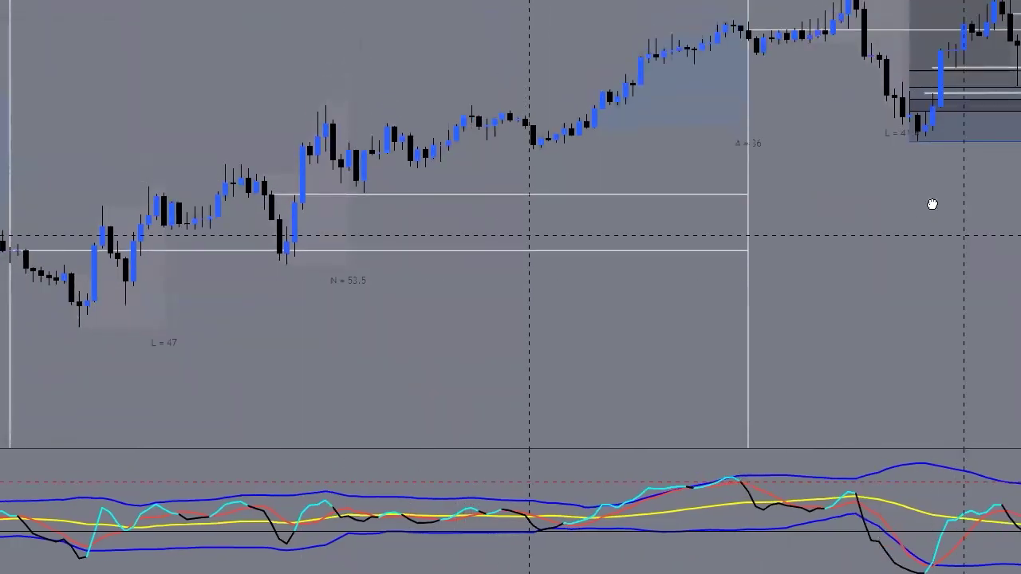
{"action": "left_click_drag", "start_coordinate": [904, 205], "coordinate": [571, 255]}
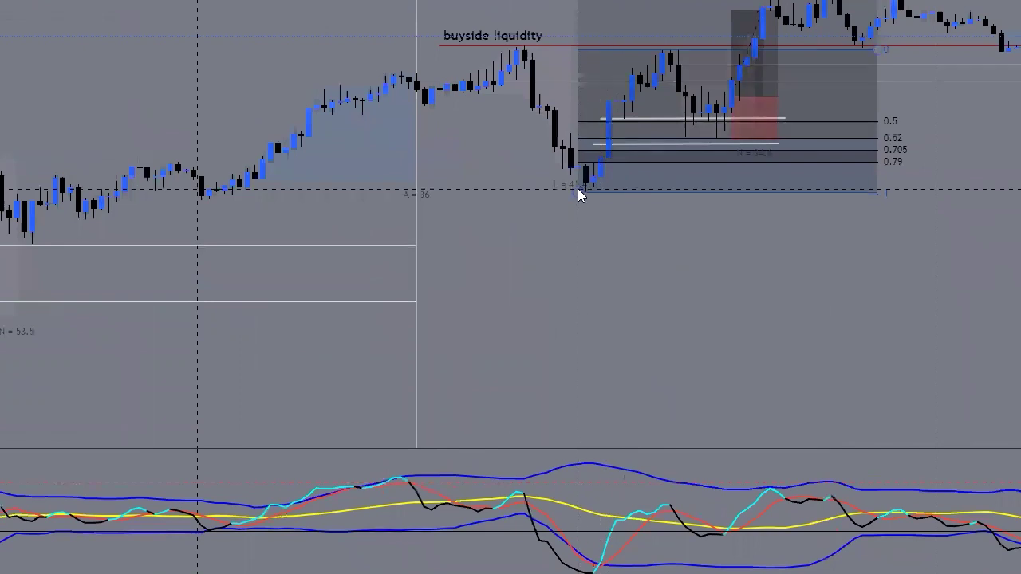
{"action": "left_click_drag", "start_coordinate": [590, 221], "coordinate": [577, 272]}
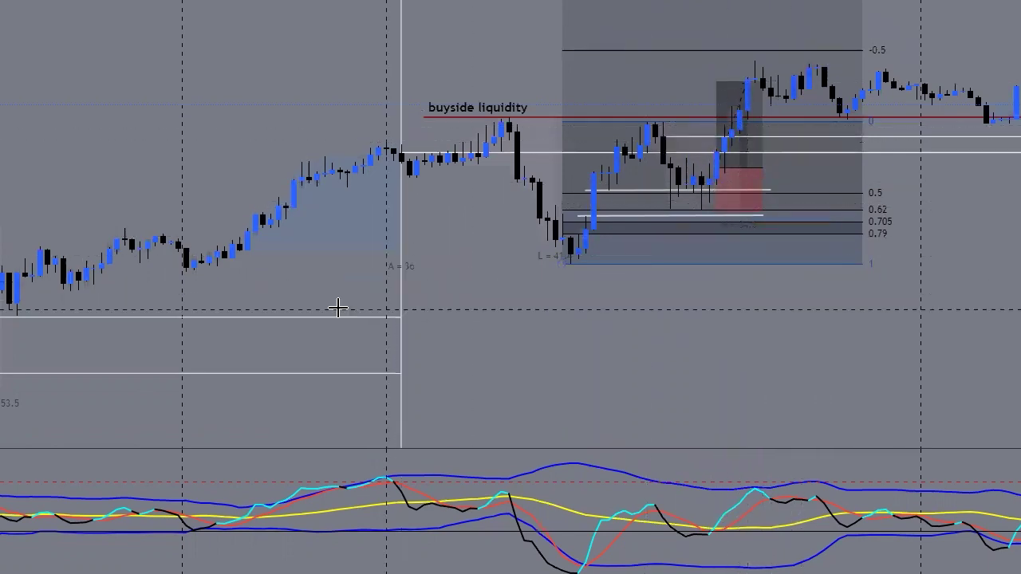
Step: Try a Fibonacci retracement from the N = 53.5 session low to its swing high on the preceding day, and delete it
{"action": "left_click_drag", "start_coordinate": [298, 293], "coordinate": [738, 257]}
{"action": "scroll", "coordinate": [342, 380], "scroll_direction": "up", "scroll_amount": 1}
{"action": "left_click_drag", "start_coordinate": [327, 385], "coordinate": [503, 362]}
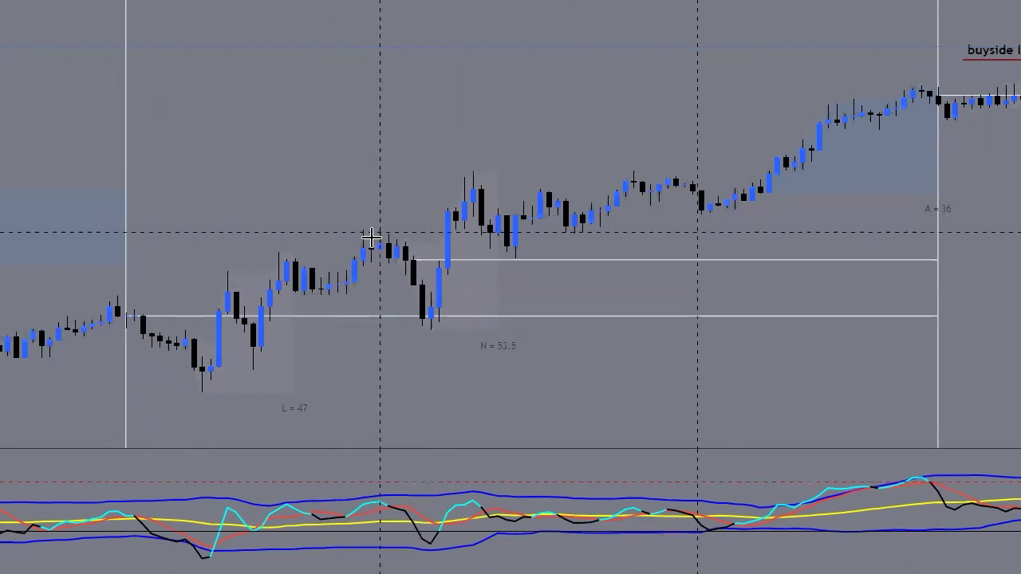
{"action": "mouse_move", "coordinate": [396, 329]}
{"action": "left_mouse_down"}
{"action": "mouse_move", "coordinate": [483, 231]}
{"action": "mouse_move", "coordinate": [609, 170]}
{"action": "left_mouse_up"}
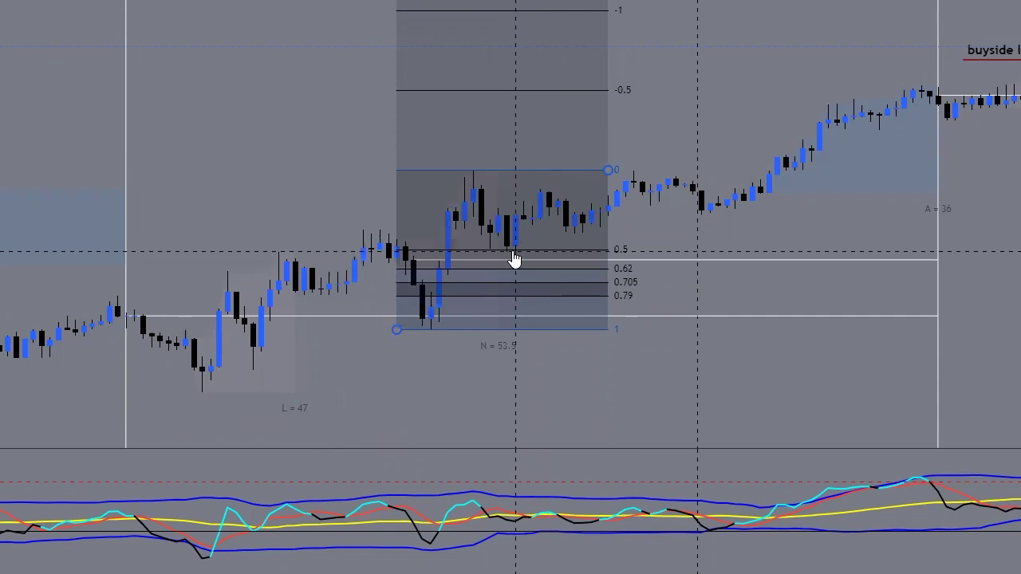
{"action": "right_click", "coordinate": [398, 331]}
{"action": "left_click", "coordinate": [502, 572]}
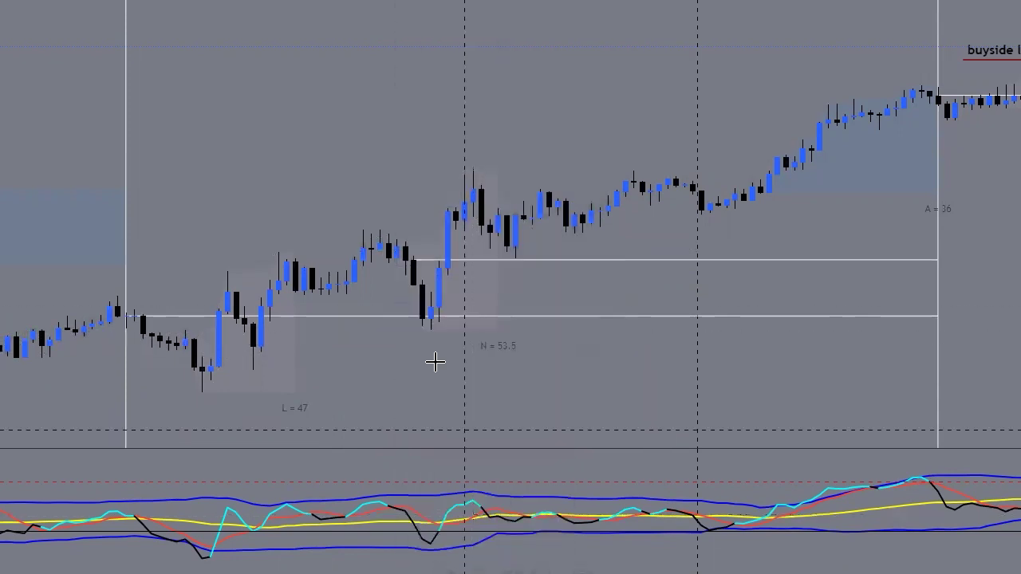
Step: Place a red horizontal ray at the pullback low just after the L = 47 session range
{"action": "scroll", "coordinate": [433, 296], "scroll_direction": "down", "scroll_amount": 1}
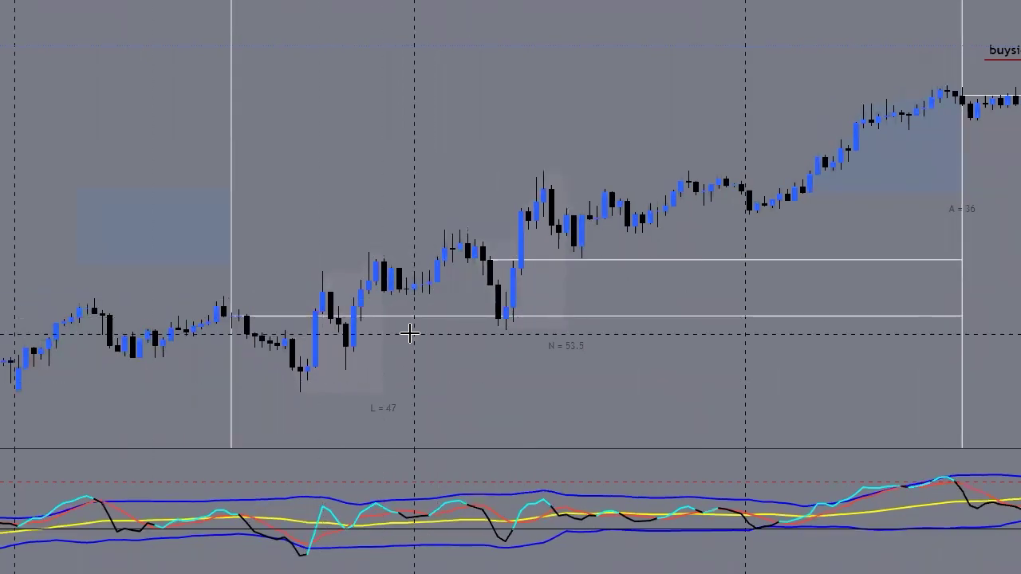
{"action": "left_click", "coordinate": [385, 295]}
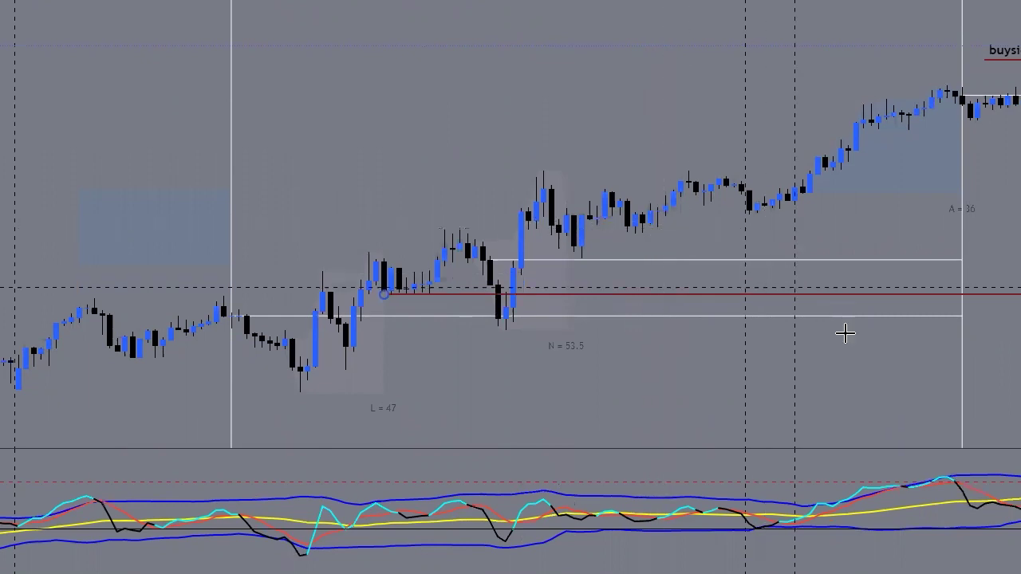
Step: Examine the following days' price action up to the latest candles around the Midnight and 8:30 levels
{"action": "left_click_drag", "start_coordinate": [856, 348], "coordinate": [264, 290]}
{"action": "left_click_drag", "start_coordinate": [954, 178], "coordinate": [299, 243]}
{"action": "left_click_drag", "start_coordinate": [492, 246], "coordinate": [299, 257]}
{"action": "left_click_drag", "start_coordinate": [841, 299], "coordinate": [431, 360]}
{"action": "left_click_drag", "start_coordinate": [655, 282], "coordinate": [631, 305]}
{"action": "scroll", "coordinate": [629, 305], "scroll_direction": "down", "scroll_amount": 10}
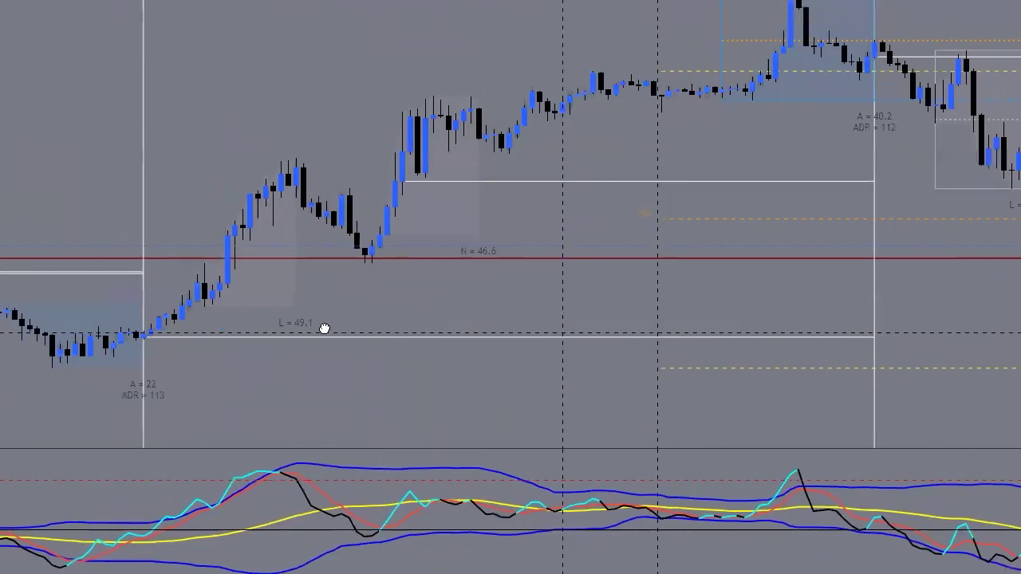
{"action": "left_click_drag", "start_coordinate": [708, 308], "coordinate": [524, 311]}
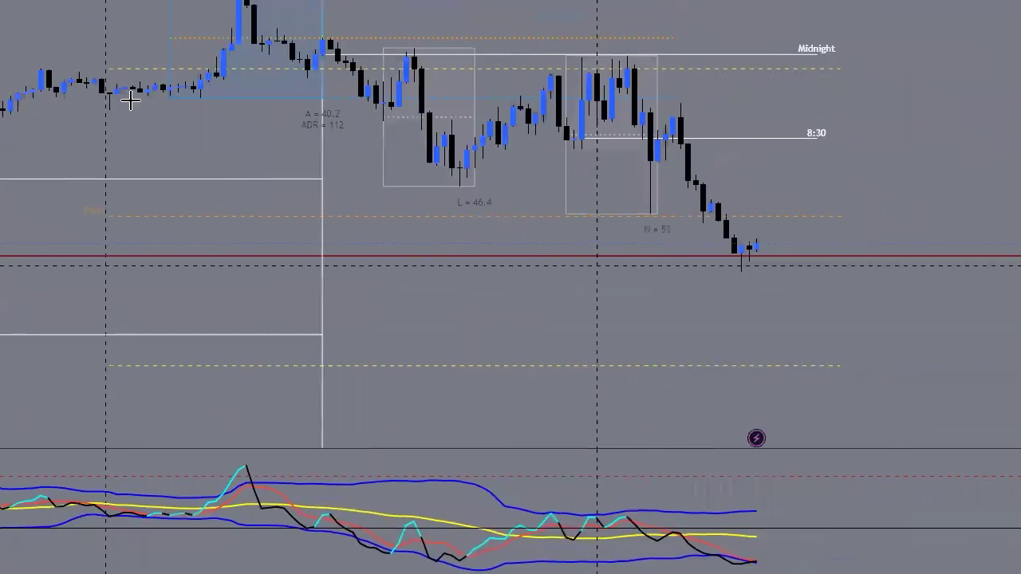
{"action": "scroll", "coordinate": [628, 166], "scroll_direction": "down", "scroll_amount": 4}
{"action": "scroll", "coordinate": [629, 178], "scroll_direction": "up", "scroll_amount": 3}
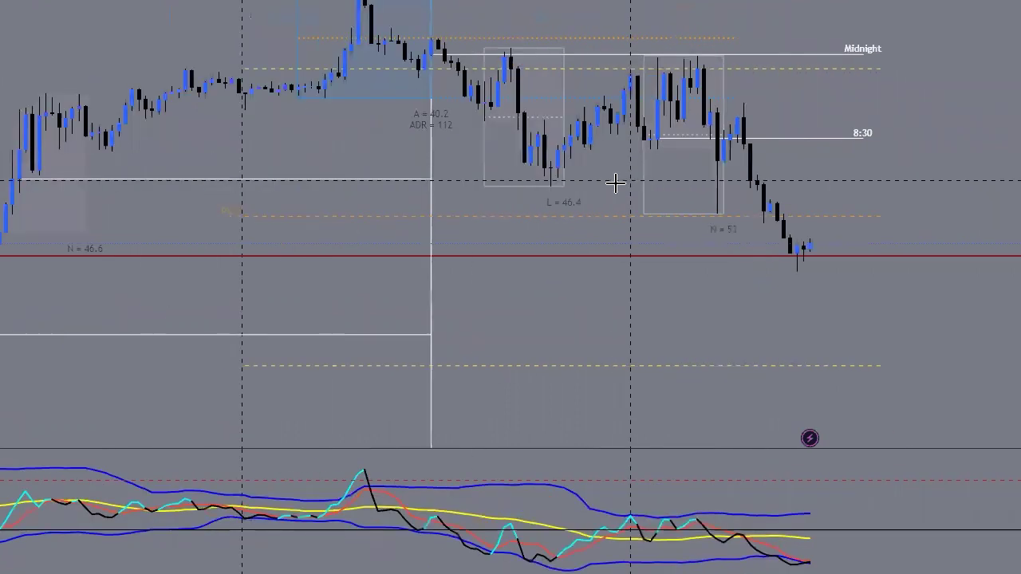
{"action": "scroll", "coordinate": [656, 223], "scroll_direction": "up", "scroll_amount": 2}
{"action": "left_click_drag", "start_coordinate": [748, 192], "coordinate": [773, 237]}
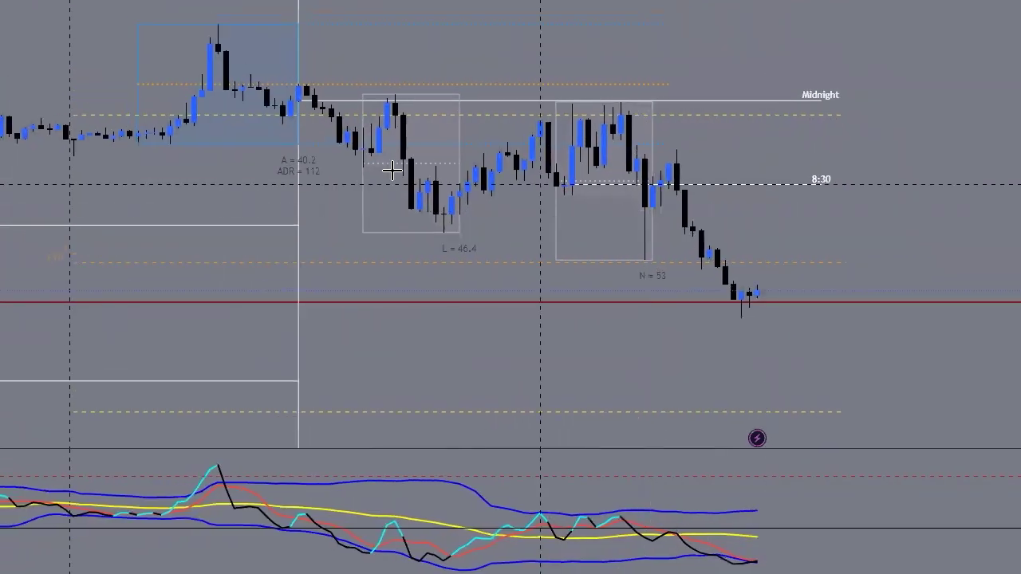
{"action": "scroll", "coordinate": [376, 177], "scroll_direction": "down", "scroll_amount": 1}
{"action": "scroll", "coordinate": [376, 177], "scroll_direction": "down", "scroll_amount": 4}
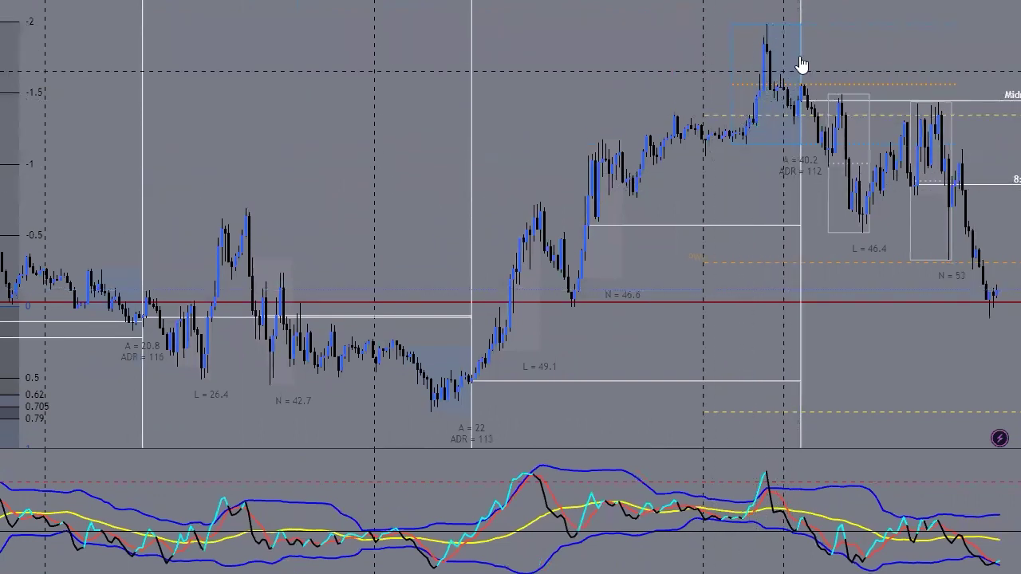
{"action": "scroll", "coordinate": [795, 105], "scroll_direction": "up", "scroll_amount": 2}
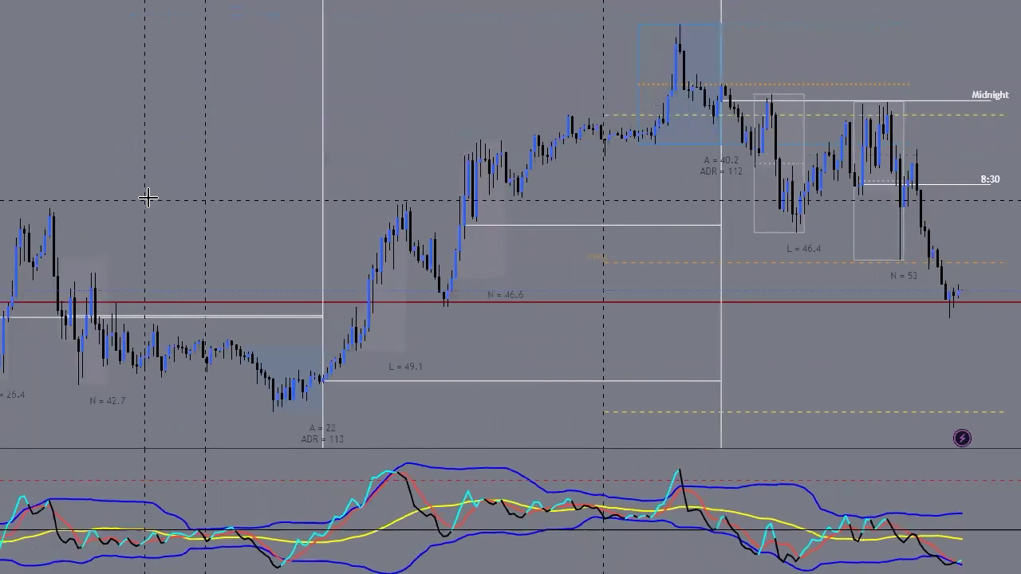
Step: Search the older price history for another trade setup and inspect the decline and its session ranges
{"action": "left_click_drag", "start_coordinate": [154, 197], "coordinate": [929, 65]}
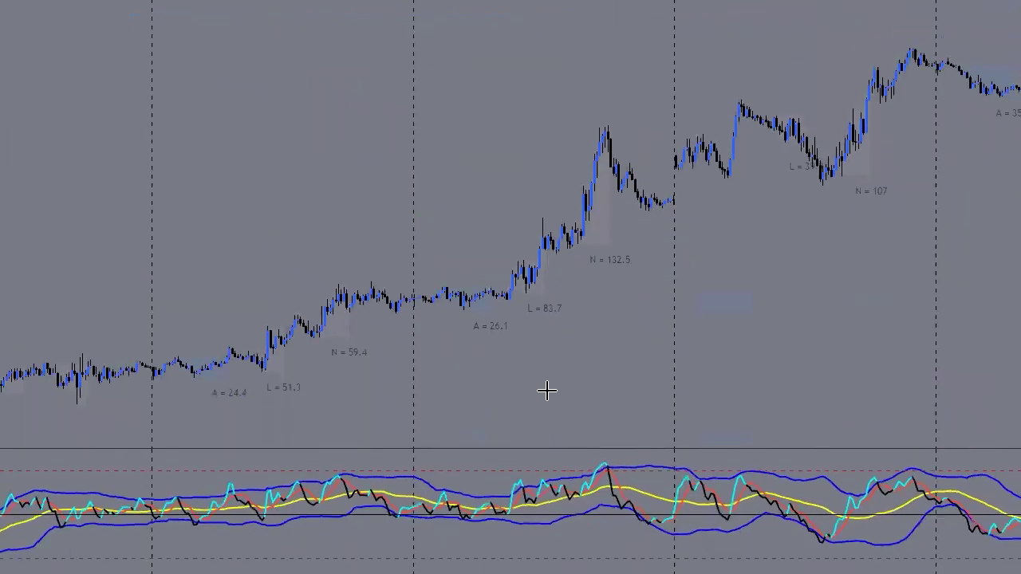
{"action": "left_click_drag", "start_coordinate": [657, 284], "coordinate": [821, 308]}
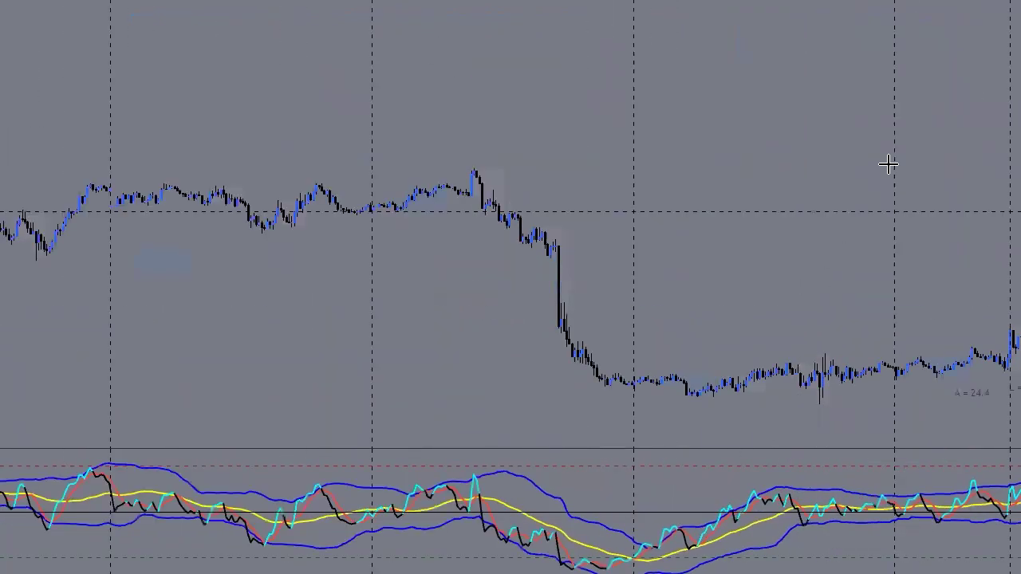
{"action": "left_click_drag", "start_coordinate": [266, 319], "coordinate": [913, 333]}
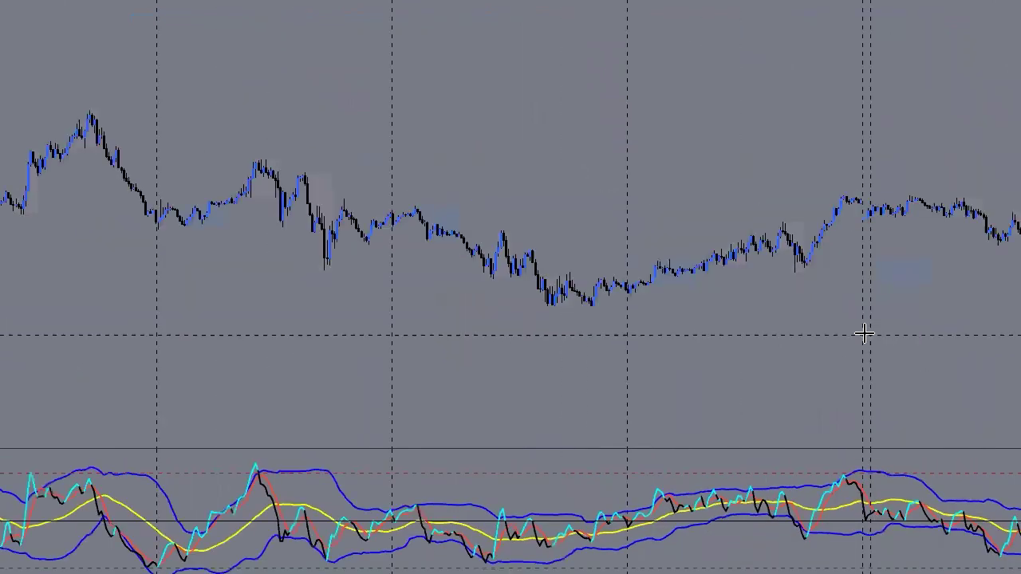
{"action": "scroll", "coordinate": [463, 319], "scroll_direction": "down", "scroll_amount": 5}
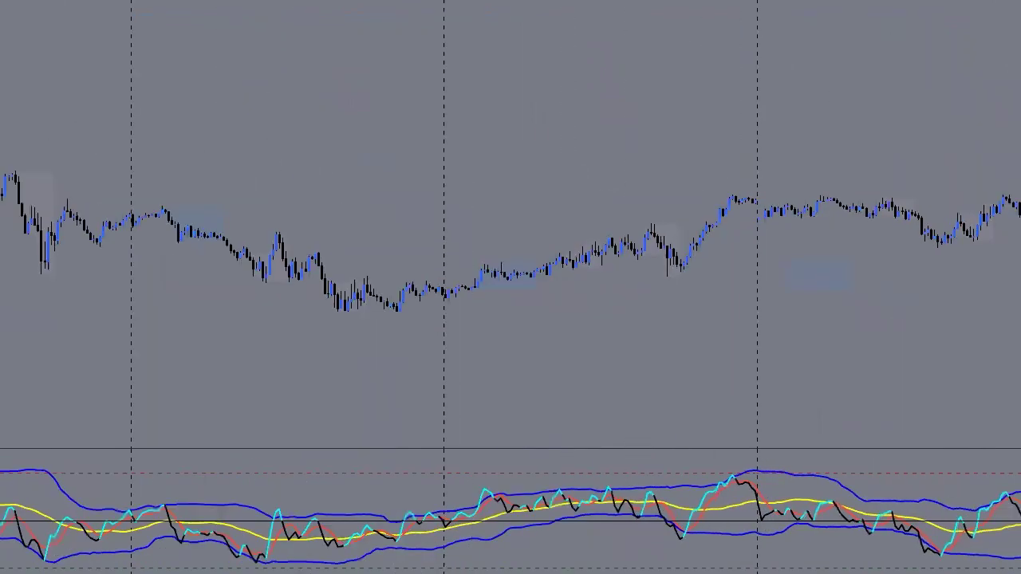
{"action": "scroll", "coordinate": [503, 319], "scroll_direction": "up", "scroll_amount": 3}
{"action": "left_click_drag", "start_coordinate": [503, 319], "coordinate": [826, 199]}
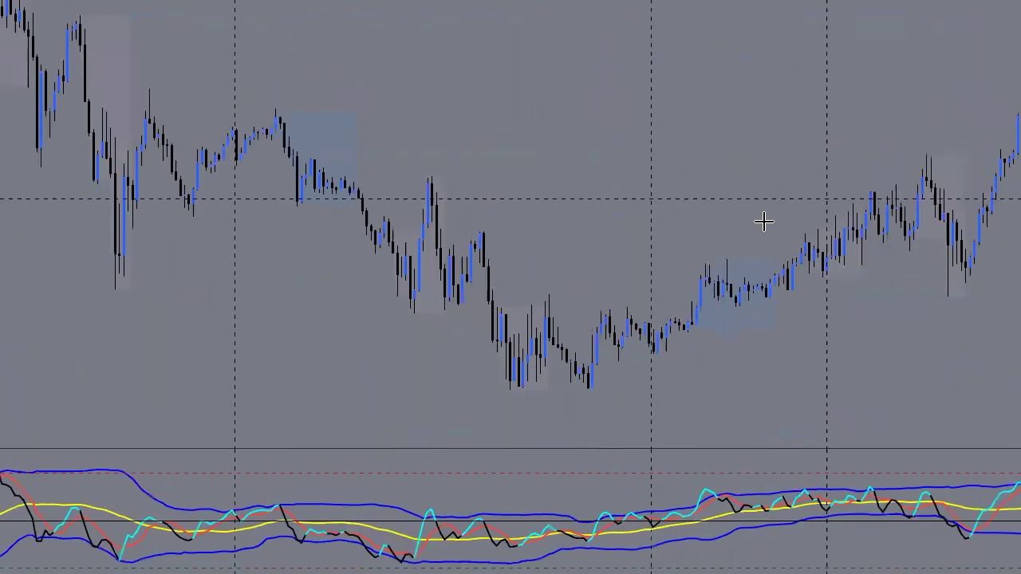
{"action": "scroll", "coordinate": [677, 244], "scroll_direction": "up", "scroll_amount": 2}
{"action": "scroll", "coordinate": [520, 248], "scroll_direction": "up", "scroll_amount": 3}
{"action": "left_click_drag", "start_coordinate": [122, 147], "coordinate": [412, 142]}
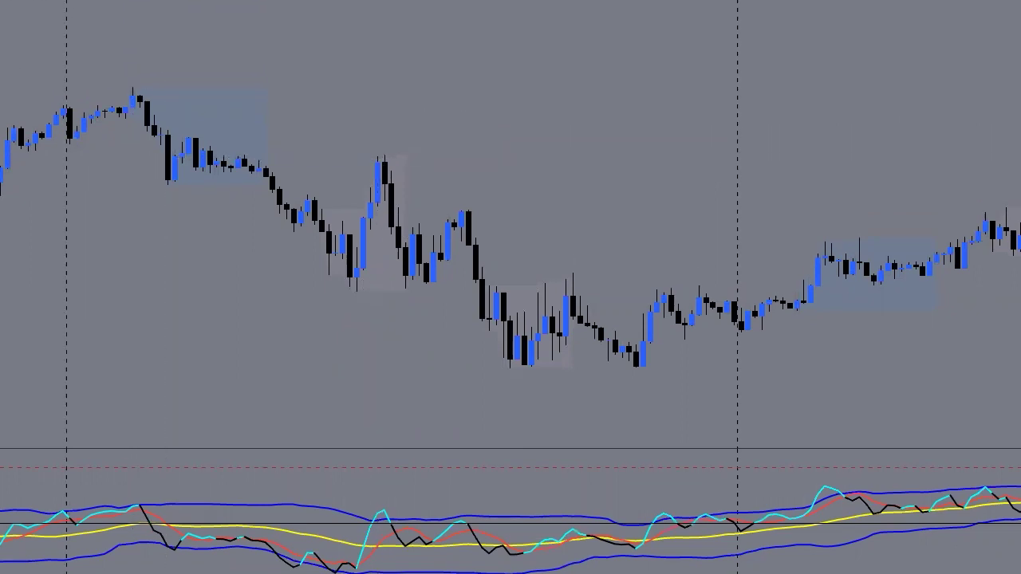
{"action": "scroll", "coordinate": [433, 210], "scroll_direction": "up", "scroll_amount": 10}
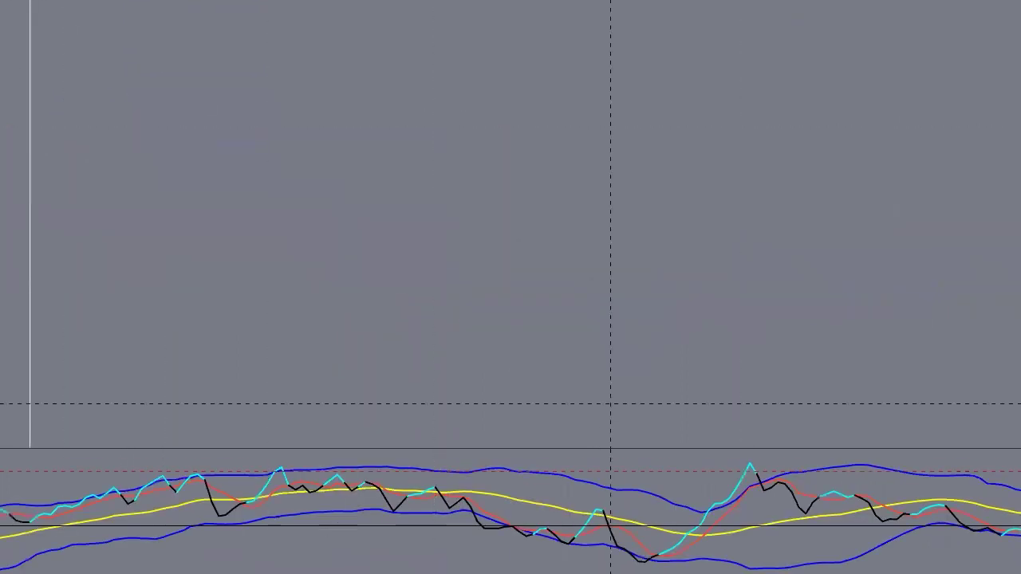
Step: Go to the date 2023-03-02 at 00:00 on the lower-timeframe chart and frame that day's sessions
{"action": "key", "text": "alt+g"}
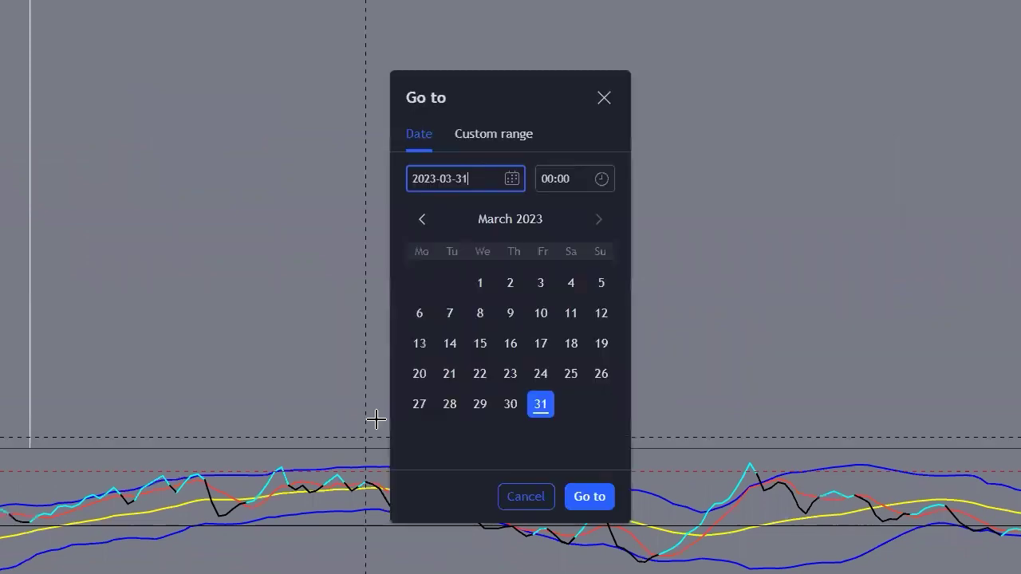
{"action": "left_click", "coordinate": [510, 284]}
{"action": "left_click", "coordinate": [608, 501]}
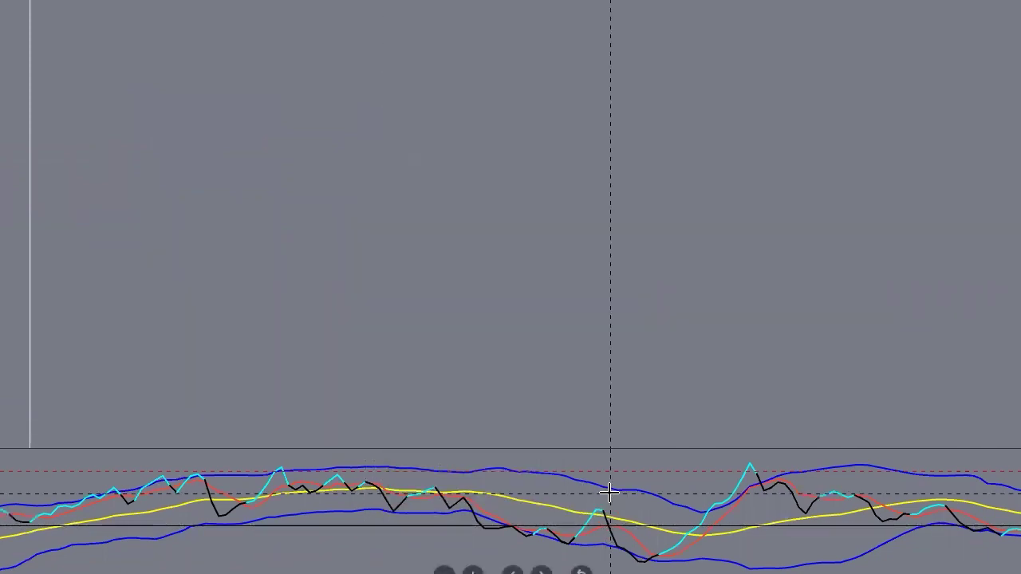
{"action": "scroll", "coordinate": [659, 316], "scroll_direction": "down", "scroll_amount": 2}
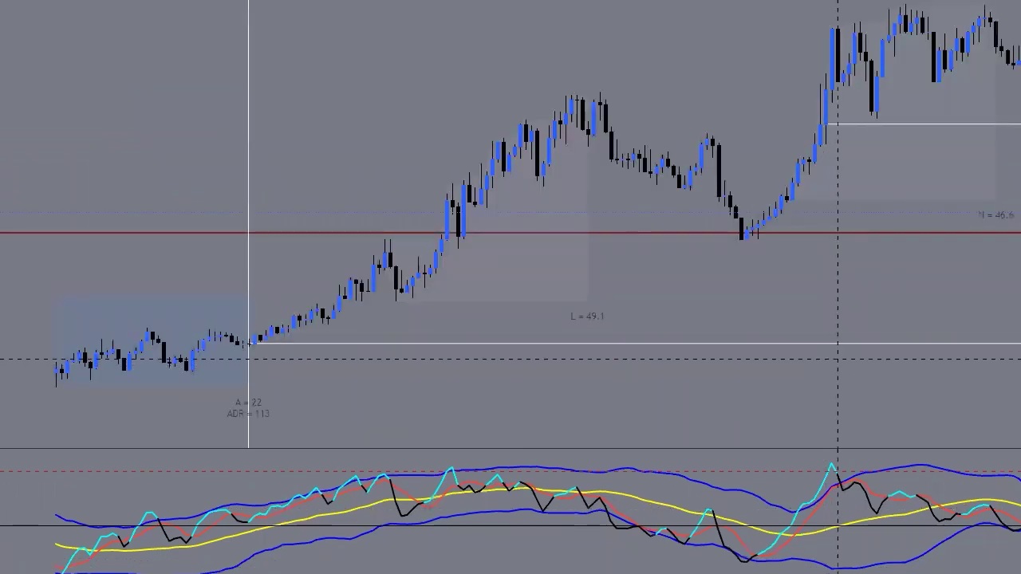
{"action": "key", "text": "alt+g"}
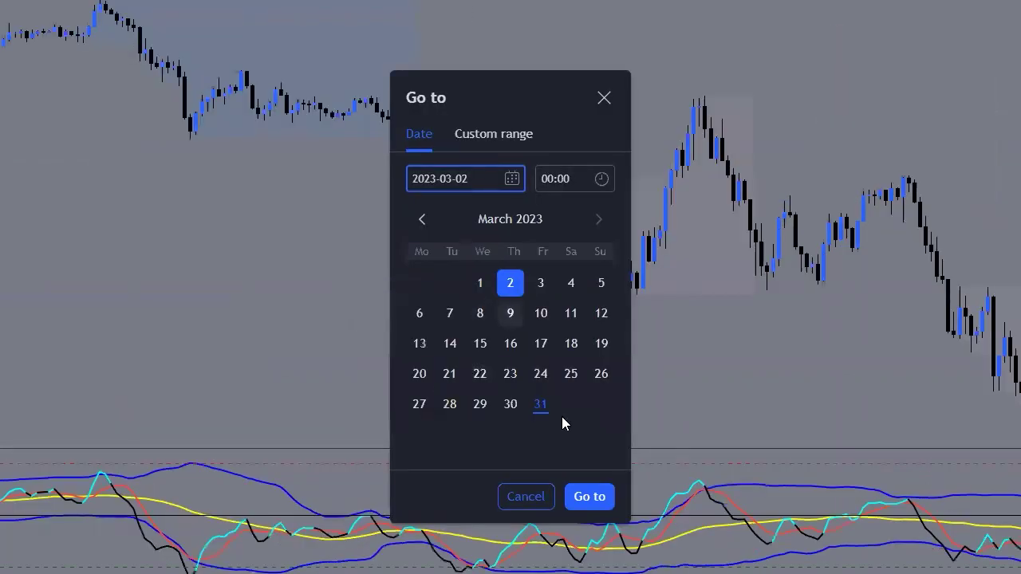
{"action": "left_click", "coordinate": [591, 491]}
{"action": "left_click_drag", "start_coordinate": [642, 385], "coordinate": [602, 384]}
{"action": "left_click_drag", "start_coordinate": [740, 375], "coordinate": [647, 228]}
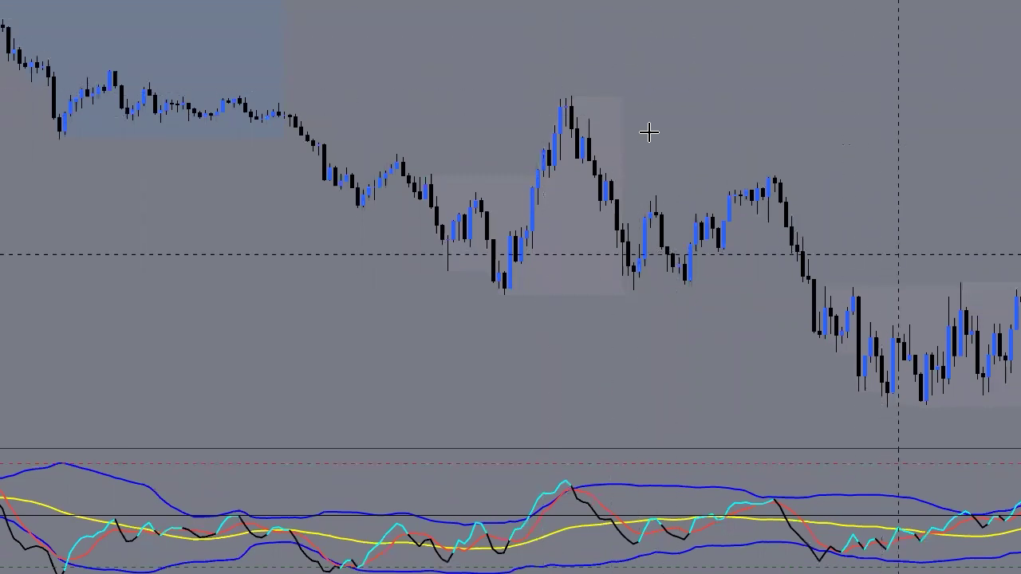
Step: Draw a Fibonacci retracement from the session's swing high down to the following swing low
{"action": "mouse_move", "coordinate": [548, 95]}
{"action": "left_mouse_down"}
{"action": "mouse_move", "coordinate": [683, 267]}
{"action": "mouse_move", "coordinate": [747, 292]}
{"action": "mouse_move", "coordinate": [863, 291]}
{"action": "left_mouse_up"}
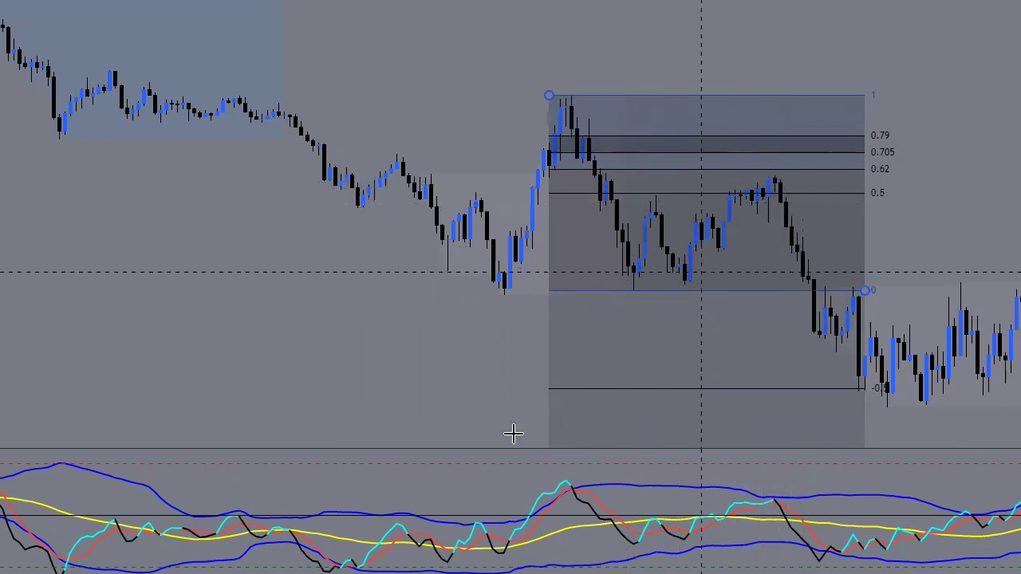
{"action": "left_click", "coordinate": [798, 159]}
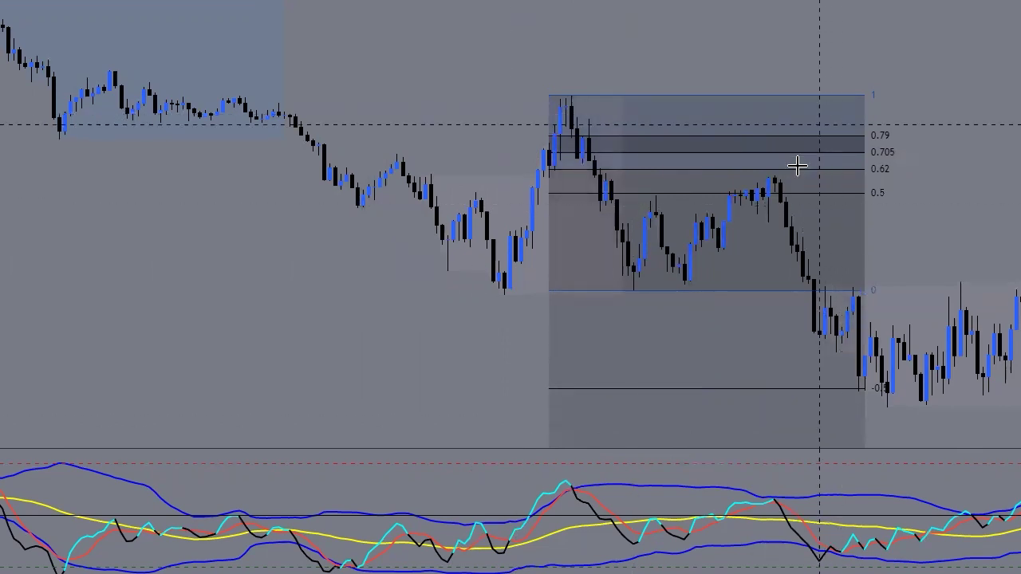
Step: Place a short position near the 0.5 retracement, with a stop of about 28.6 pips above the swing high and a target of about 57.1 pips
{"action": "left_click", "coordinate": [775, 195]}
{"action": "left_click_drag", "start_coordinate": [775, 99], "coordinate": [775, 118]}
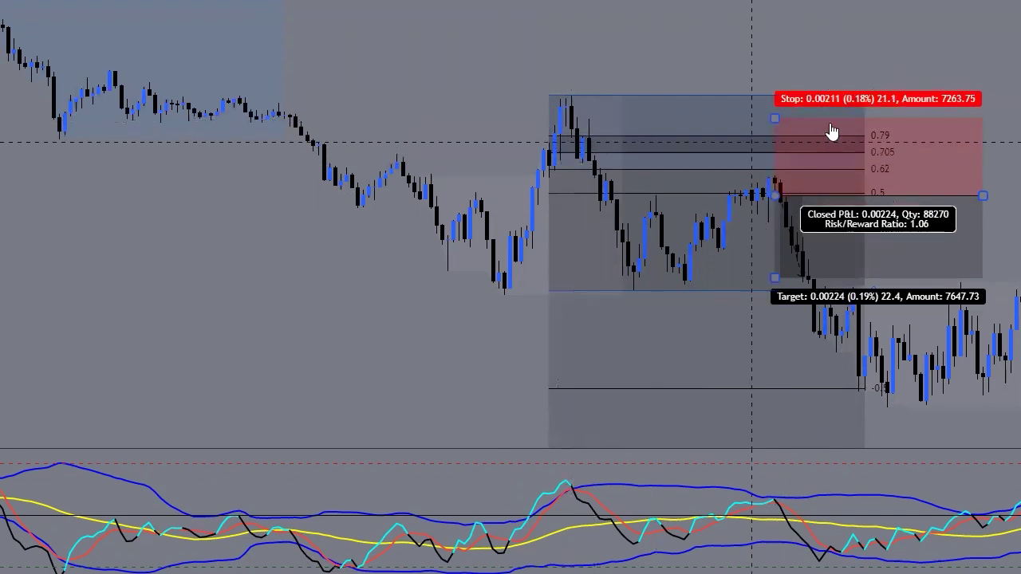
{"action": "left_click_drag", "start_coordinate": [774, 118], "coordinate": [774, 91]}
{"action": "left_click_drag", "start_coordinate": [992, 134], "coordinate": [884, 120]}
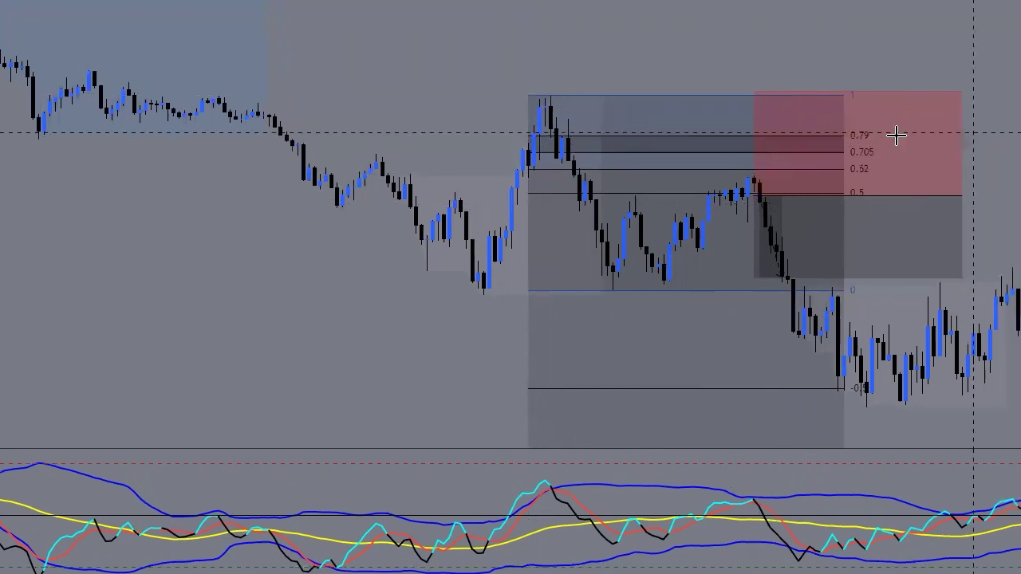
{"action": "left_click_drag", "start_coordinate": [1020, 207], "coordinate": [1020, 311]}
{"action": "left_click", "coordinate": [663, 266]}
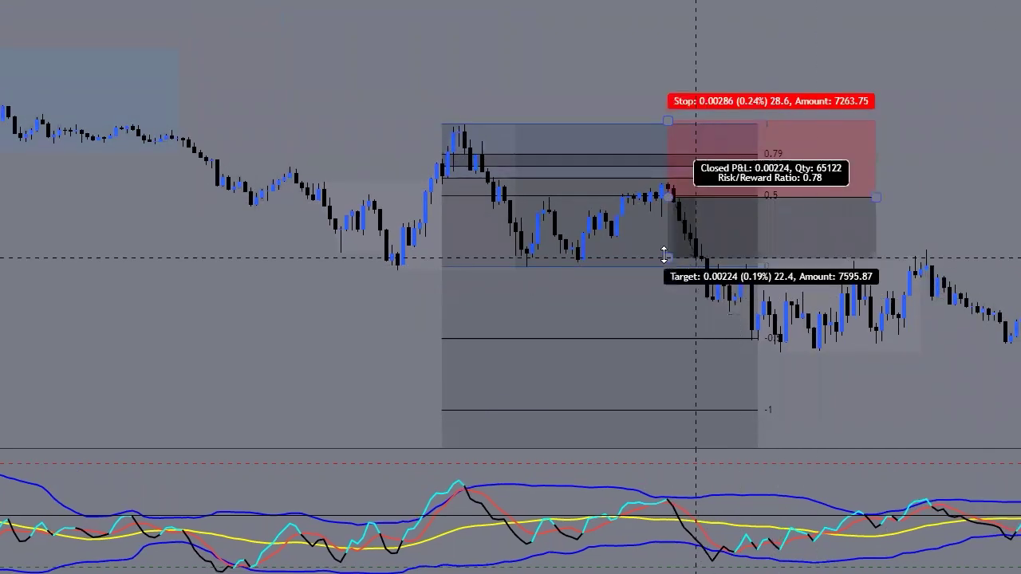
{"action": "left_click_drag", "start_coordinate": [663, 266], "coordinate": [666, 351]}
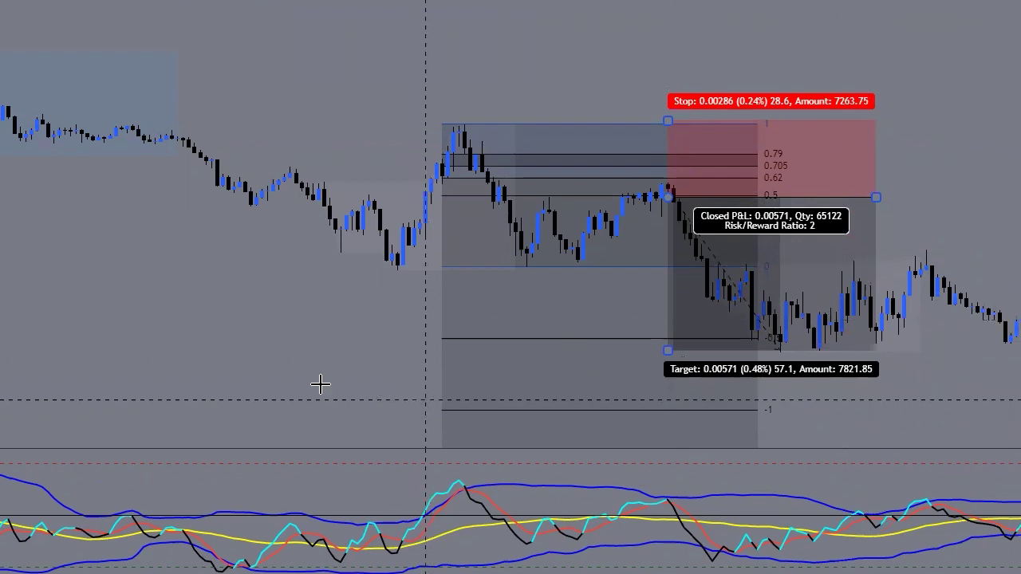
Step: Draw a Fibonacci retracement on the preceding day's decline, from the session high to the first major swing low
{"action": "scroll", "coordinate": [485, 326], "scroll_direction": "down", "scroll_amount": 2}
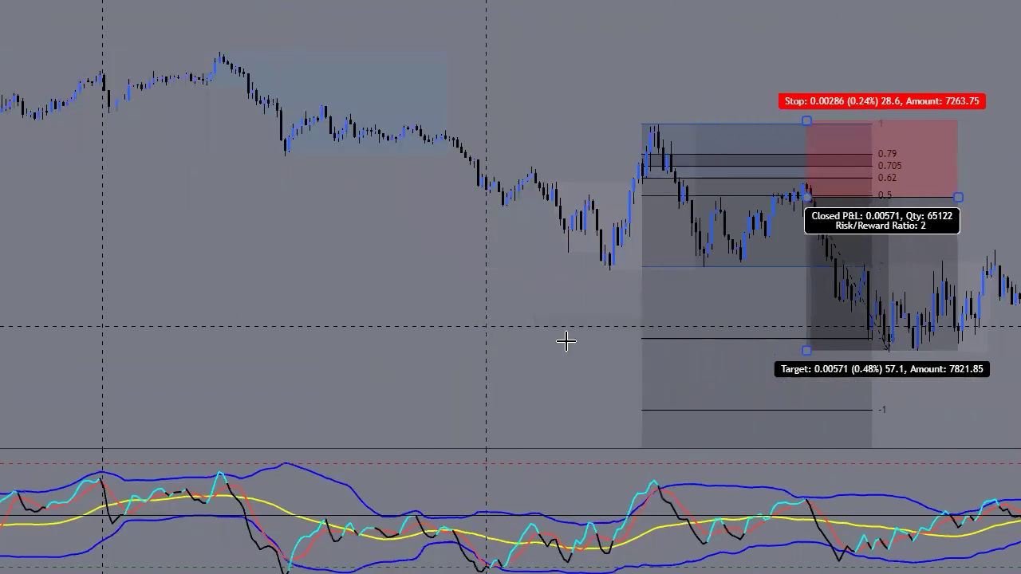
{"action": "scroll", "coordinate": [598, 343], "scroll_direction": "down", "scroll_amount": 3}
{"action": "left_click_drag", "start_coordinate": [342, 365], "coordinate": [354, 374]}
{"action": "left_click_drag", "start_coordinate": [314, 309], "coordinate": [386, 398]}
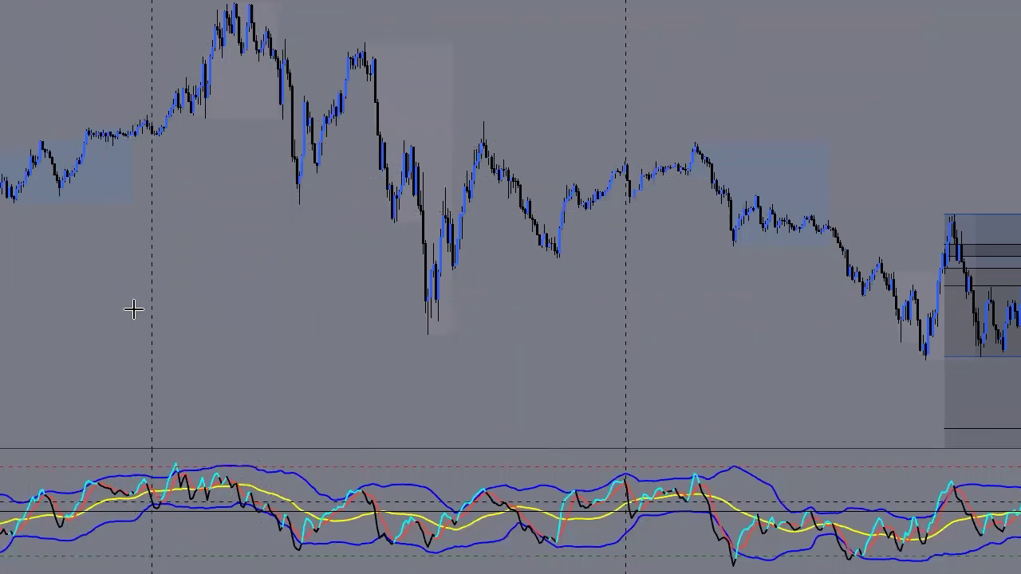
{"action": "mouse_move", "coordinate": [209, 3]}
{"action": "left_mouse_down"}
{"action": "mouse_move", "coordinate": [296, 104]}
{"action": "mouse_move", "coordinate": [489, 194]}
{"action": "mouse_move", "coordinate": [485, 204]}
{"action": "left_mouse_up"}
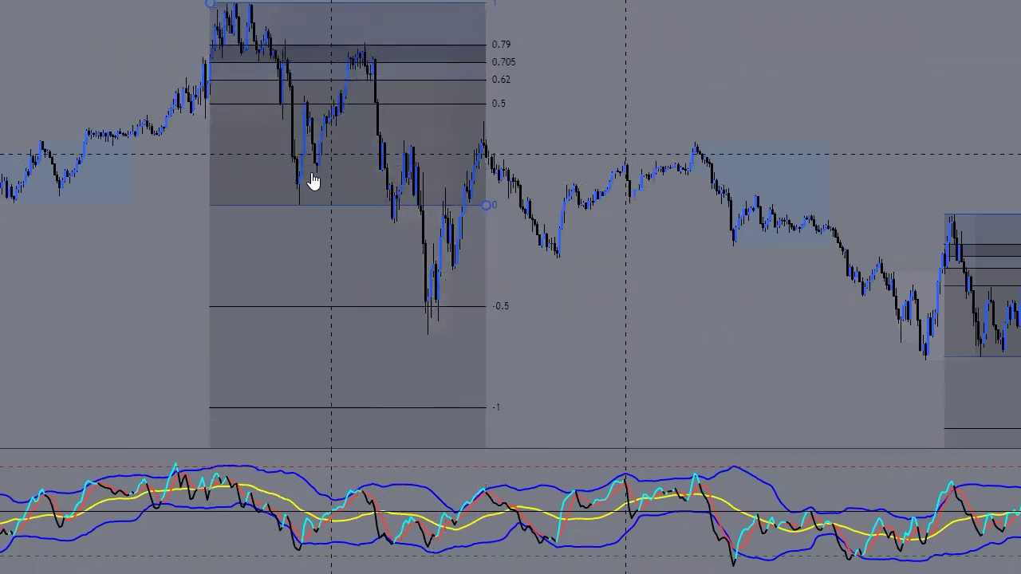
Step: Examine the preceding day's sell-off, its pullback into the 0.62 to 0.79 retracement zone, and the price action after it
{"action": "scroll", "coordinate": [335, 108], "scroll_direction": "right", "scroll_amount": 5}
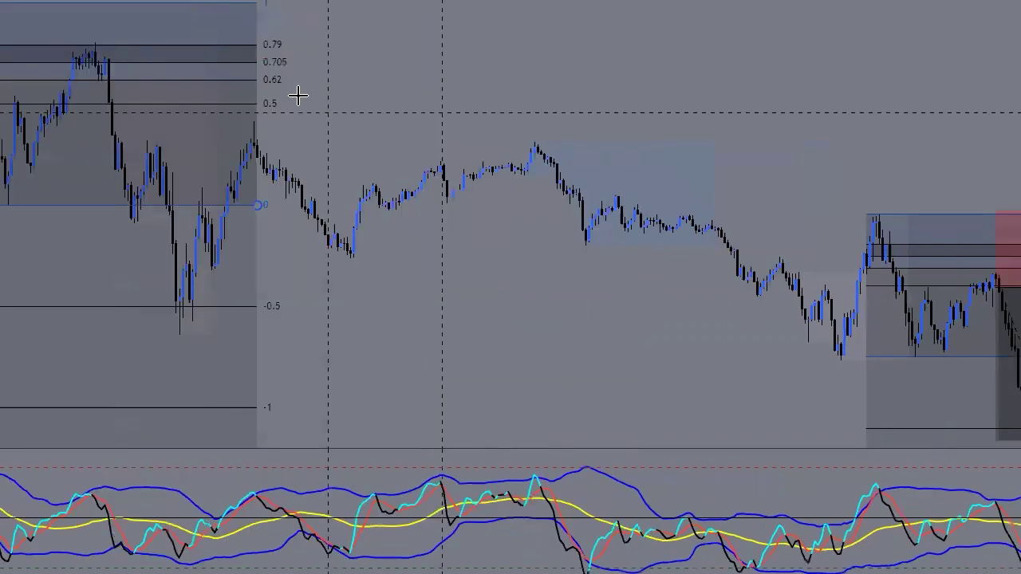
{"action": "scroll", "coordinate": [253, 156], "scroll_direction": "right", "scroll_amount": 3}
{"action": "scroll", "coordinate": [253, 157], "scroll_direction": "left", "scroll_amount": 4}
{"action": "scroll", "coordinate": [367, 266], "scroll_direction": "left", "scroll_amount": 3}
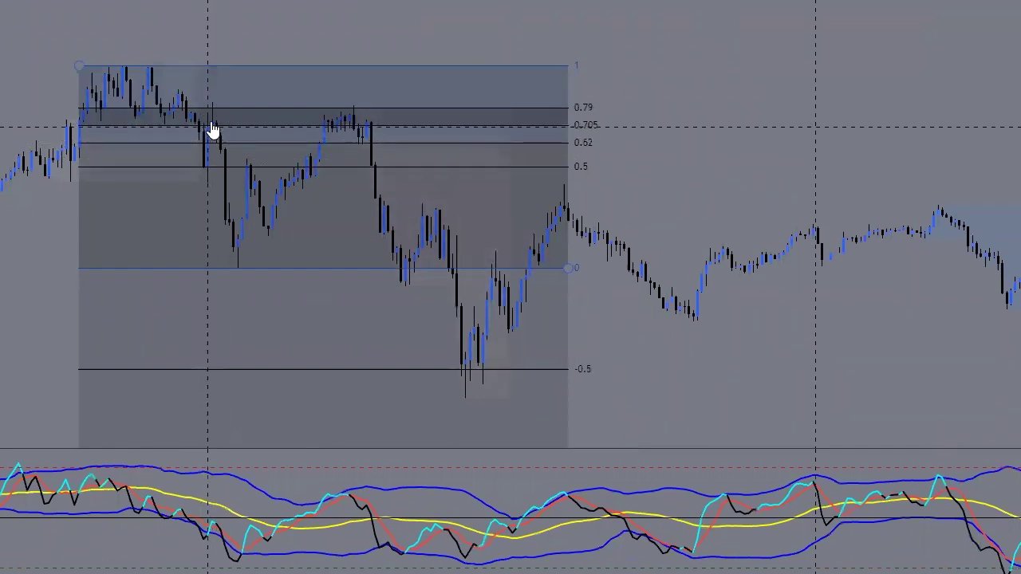
{"action": "double_click", "coordinate": [212, 124]}
{"action": "left_click", "coordinate": [206, 158]}
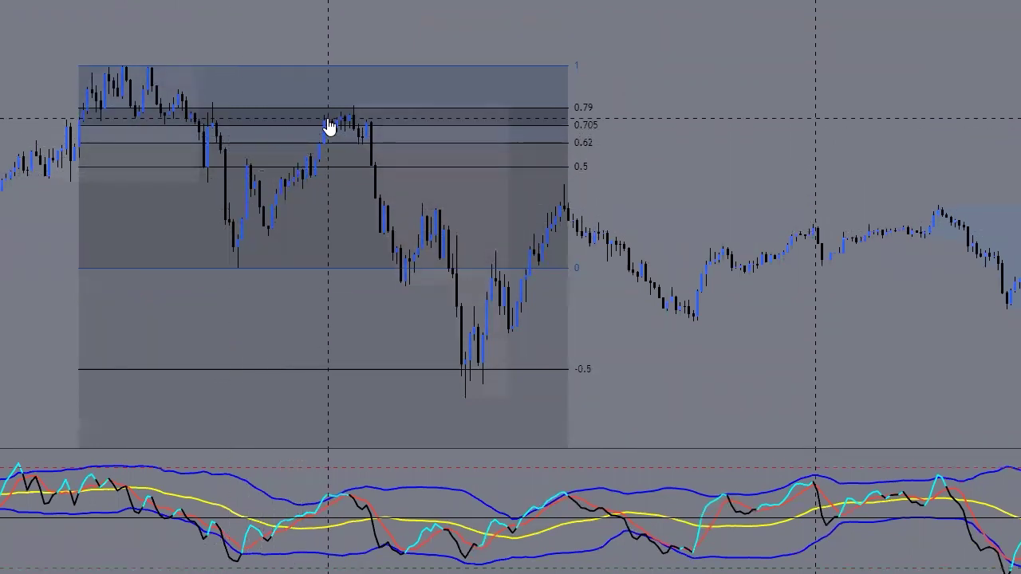
{"action": "double_click", "coordinate": [183, 106]}
{"action": "double_click", "coordinate": [383, 229]}
{"action": "double_click", "coordinate": [185, 63]}
Step: Draw a Fibonacci retracement on the earlier long decline, from the lower high after the session peak to the next swing low
{"action": "scroll", "coordinate": [151, 148], "scroll_direction": "down", "scroll_amount": 3}
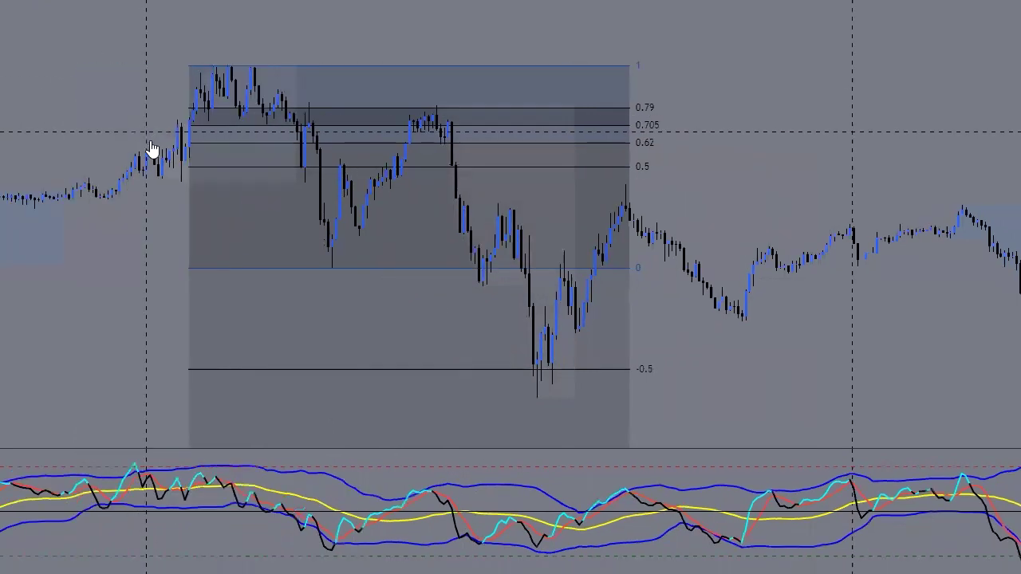
{"action": "scroll", "coordinate": [273, 145], "scroll_direction": "down", "scroll_amount": 4}
{"action": "scroll", "coordinate": [202, 161], "scroll_direction": "up", "scroll_amount": 2}
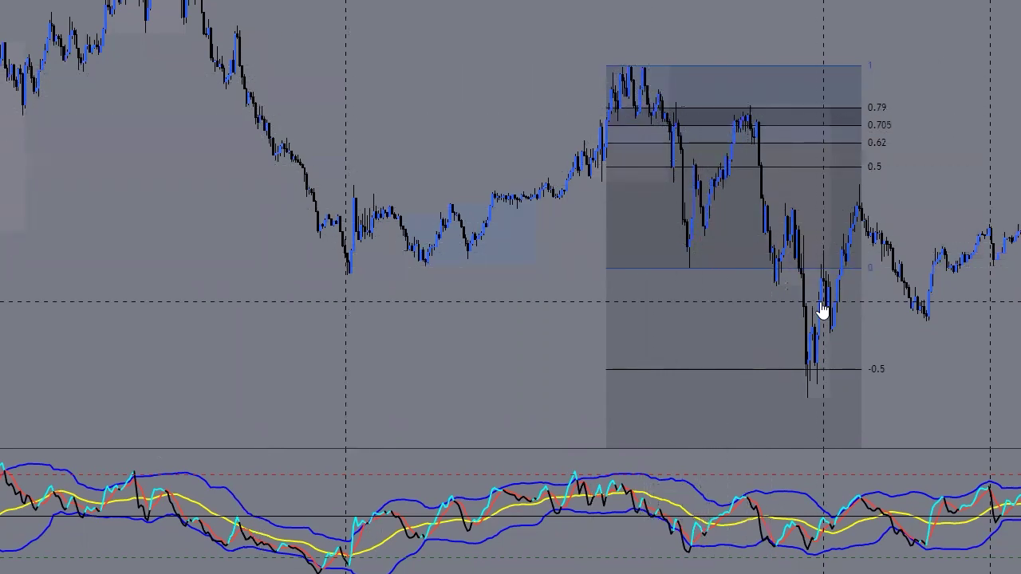
{"action": "scroll", "coordinate": [298, 351], "scroll_direction": "up", "scroll_amount": 6}
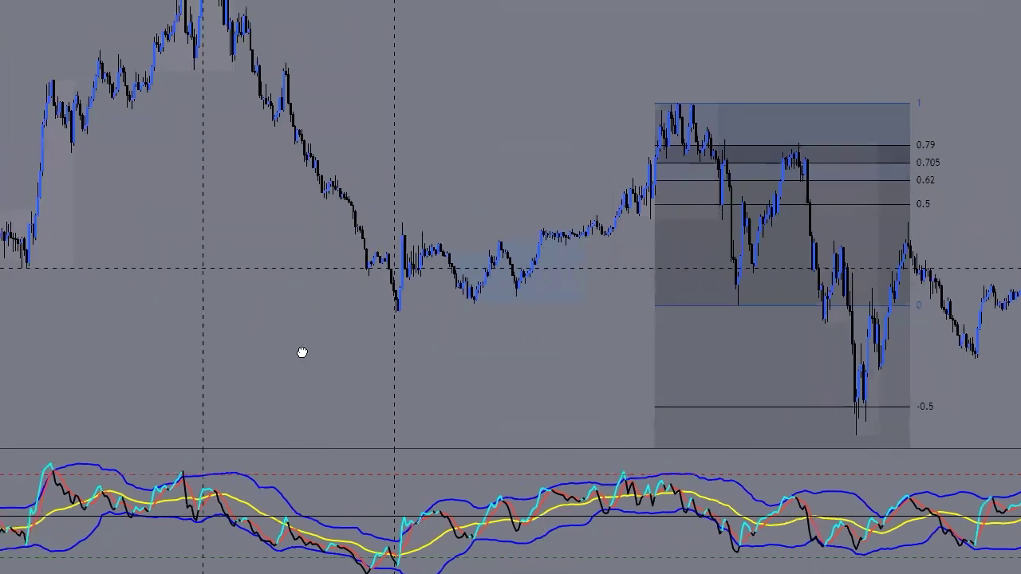
{"action": "scroll", "coordinate": [247, 141], "scroll_direction": "down", "scroll_amount": 6}
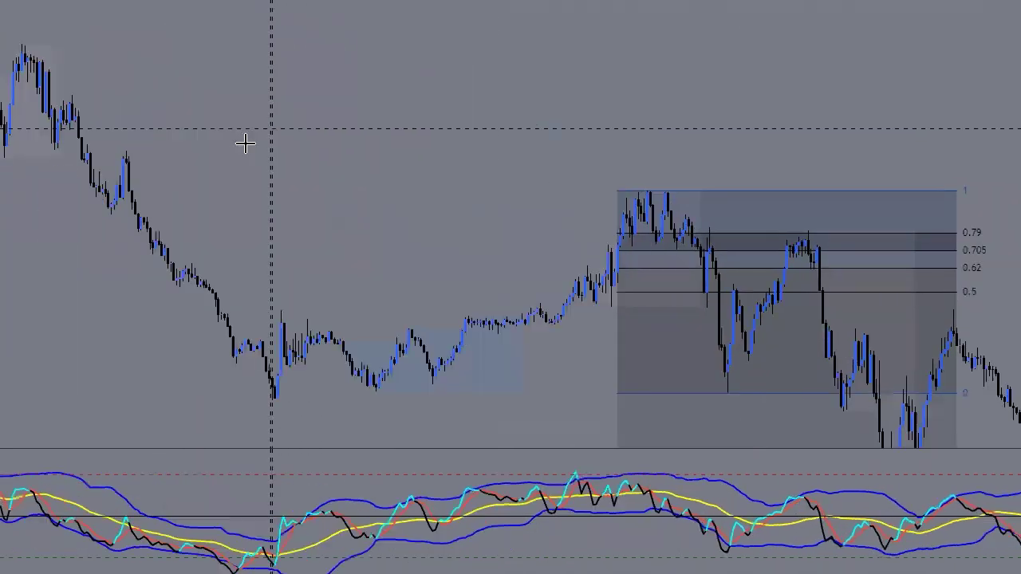
{"action": "scroll", "coordinate": [465, 155], "scroll_direction": "down", "scroll_amount": 1}
{"action": "scroll", "coordinate": [392, 152], "scroll_direction": "up", "scroll_amount": 3}
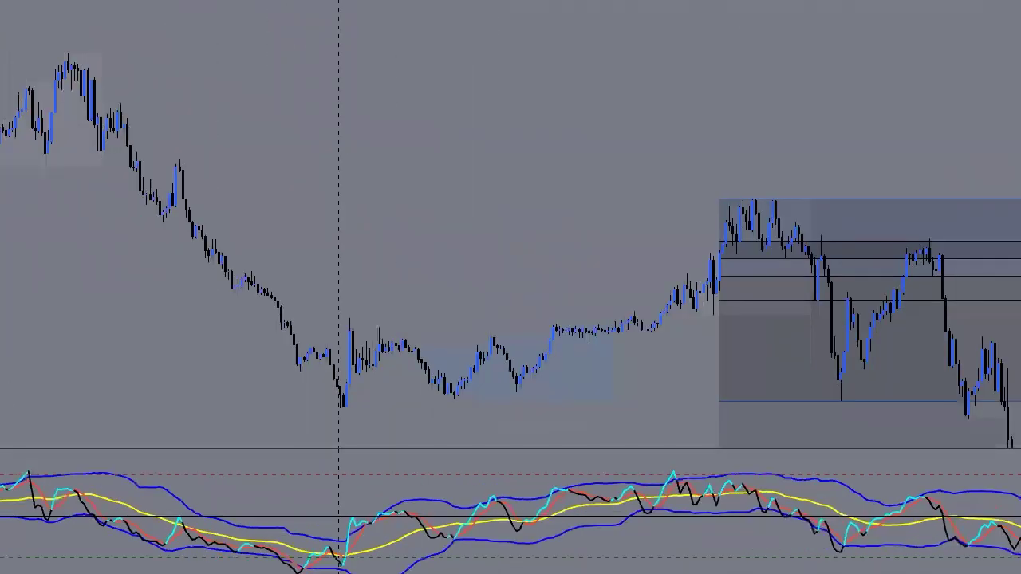
{"action": "middle_click", "coordinate": [105, 102]}
{"action": "mouse_move", "coordinate": [105, 103]}
{"action": "left_mouse_down"}
{"action": "mouse_move", "coordinate": [222, 210]}
{"action": "mouse_move", "coordinate": [262, 224]}
{"action": "left_mouse_up"}
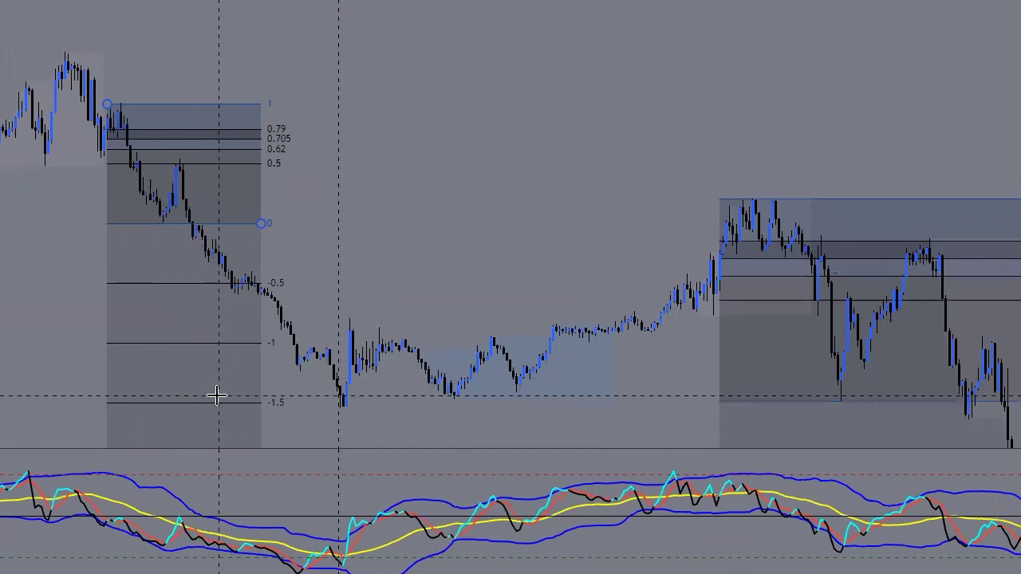
Step: Place a red horizontal line just below the 0 level of the retracement on the day before the short trade
{"action": "scroll", "coordinate": [448, 234], "scroll_direction": "down", "scroll_amount": 5}
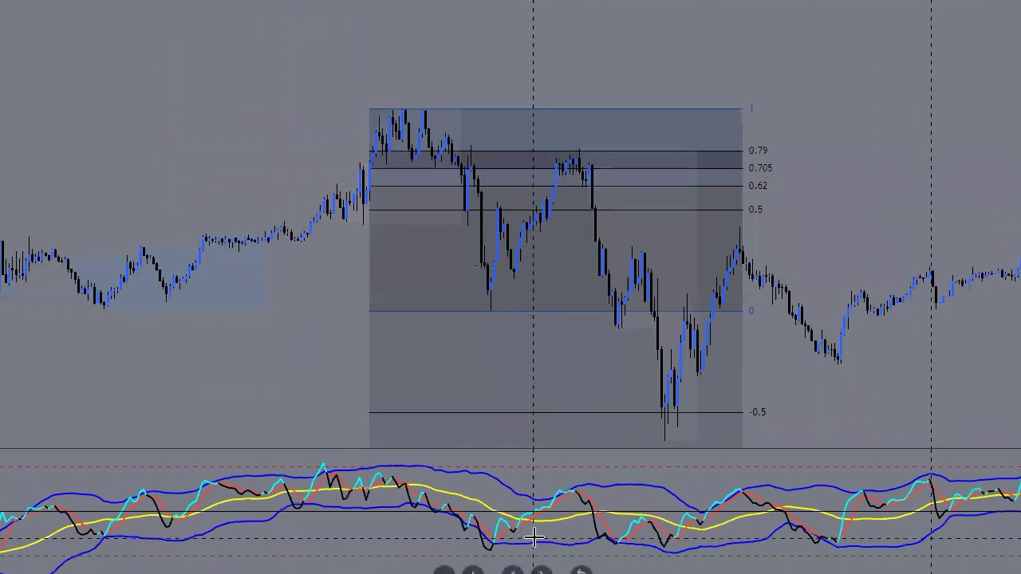
{"action": "left_click", "coordinate": [441, 150]}
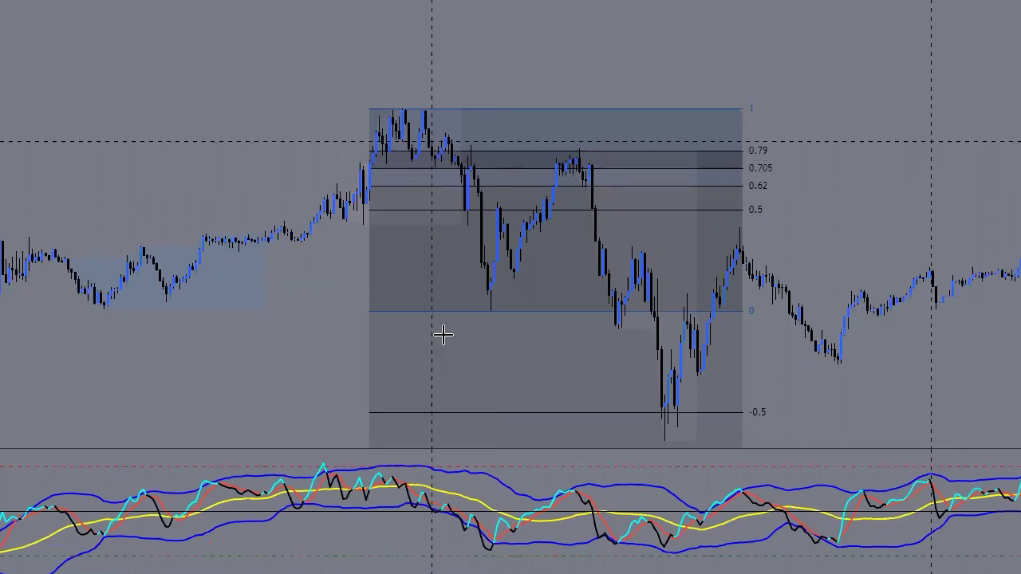
{"action": "middle_click", "coordinate": [486, 289]}
{"action": "left_click", "coordinate": [25, 318]}
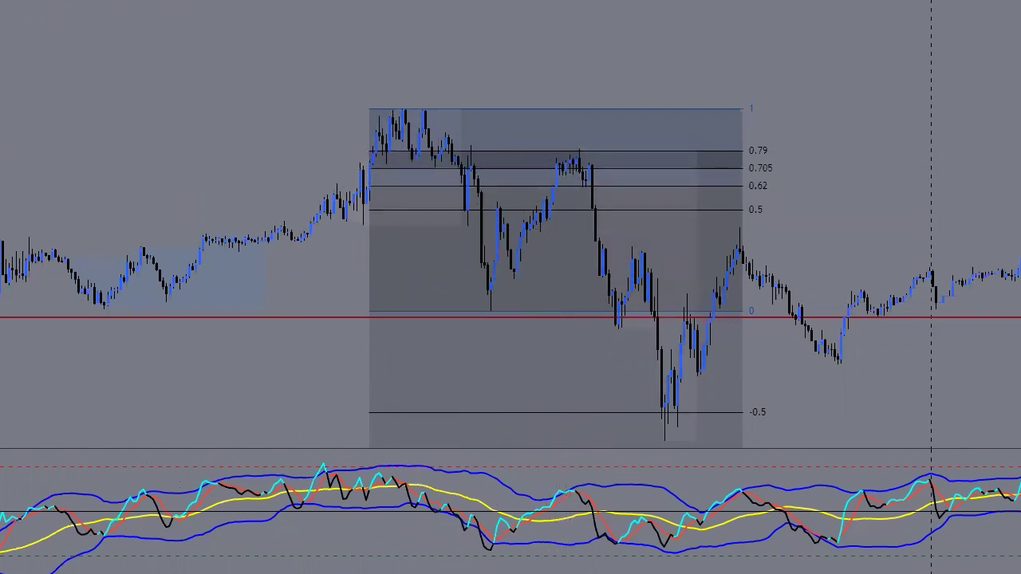
Step: Mark the oscillator's peak beneath the pullback into the retracement zone with an ellipse
{"action": "left_click", "coordinate": [532, 503]}
{"action": "left_click", "coordinate": [582, 485]}
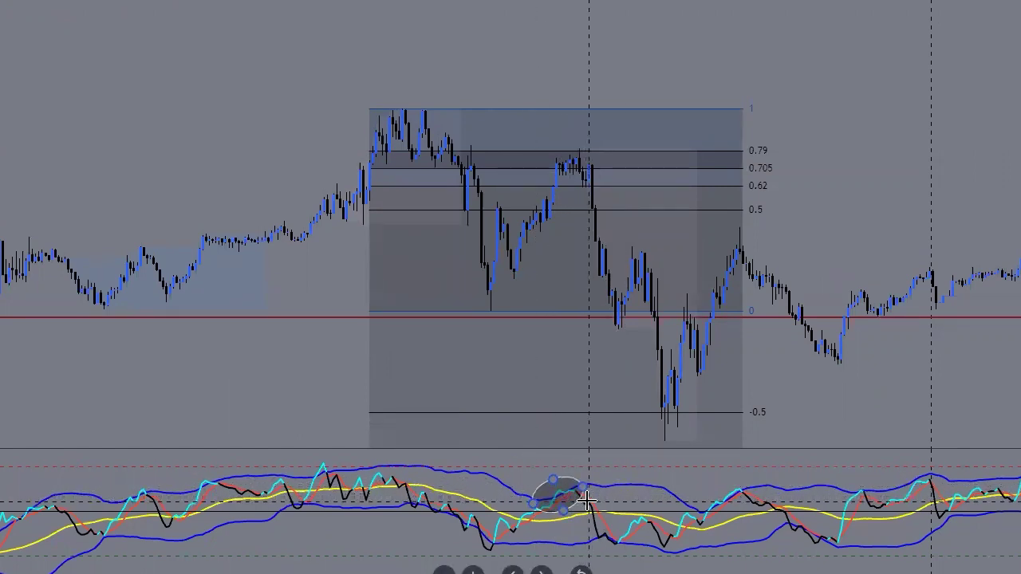
{"action": "left_click", "coordinate": [588, 510]}
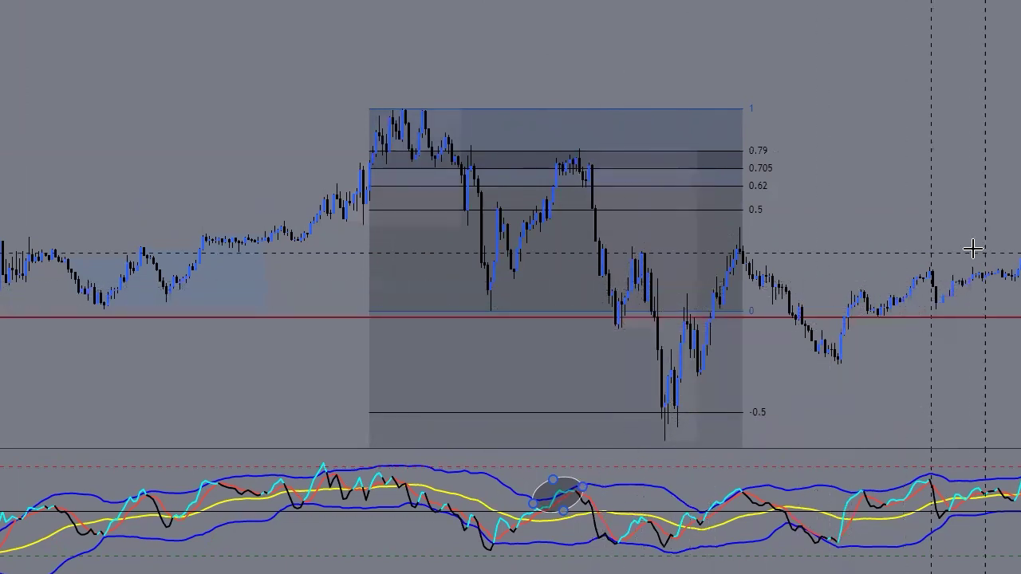
Step: Review the following day's short position against the red horizontal line
{"action": "left_click_drag", "start_coordinate": [979, 198], "coordinate": [839, 199]}
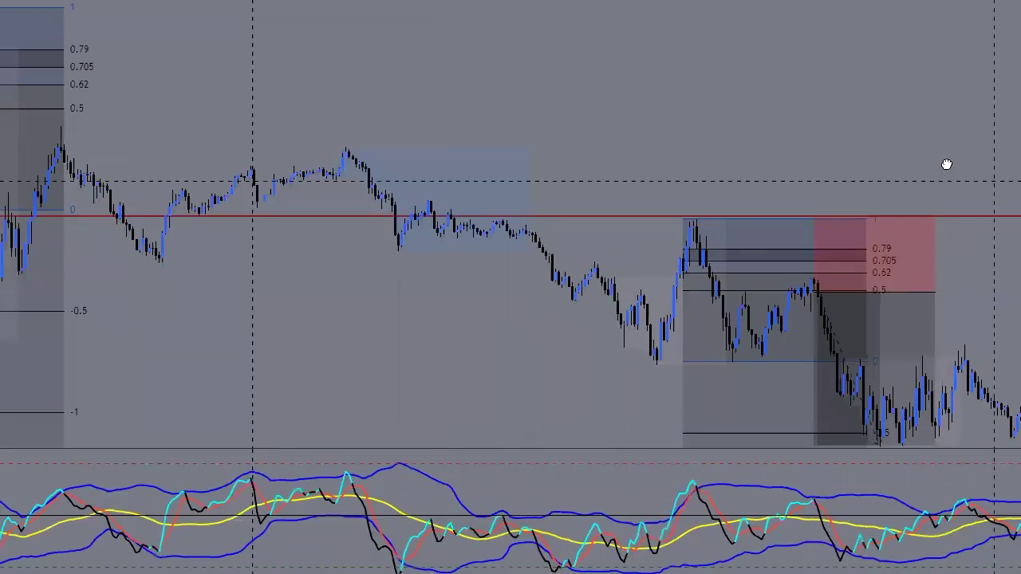
{"action": "left_click_drag", "start_coordinate": [974, 174], "coordinate": [907, 144]}
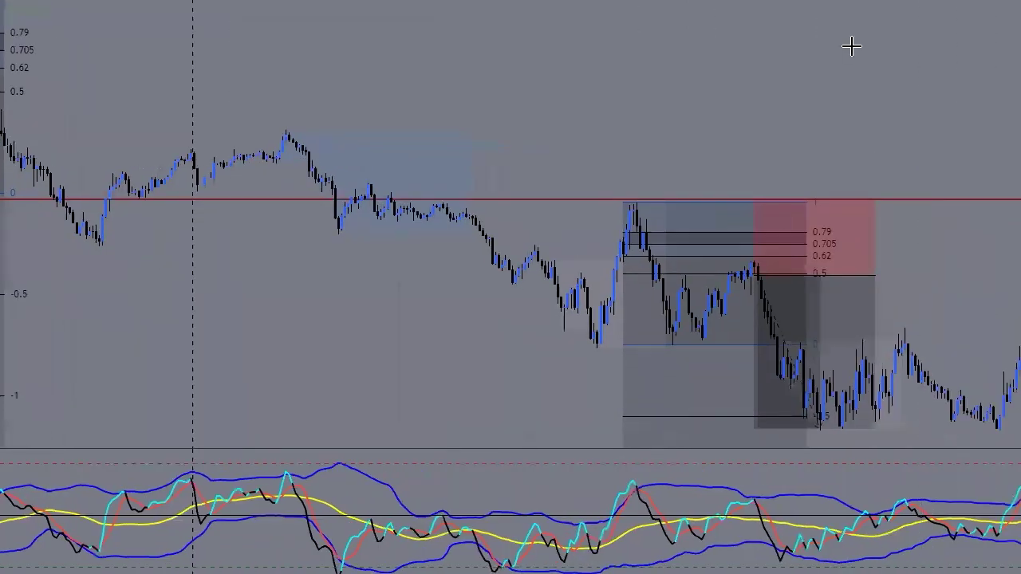